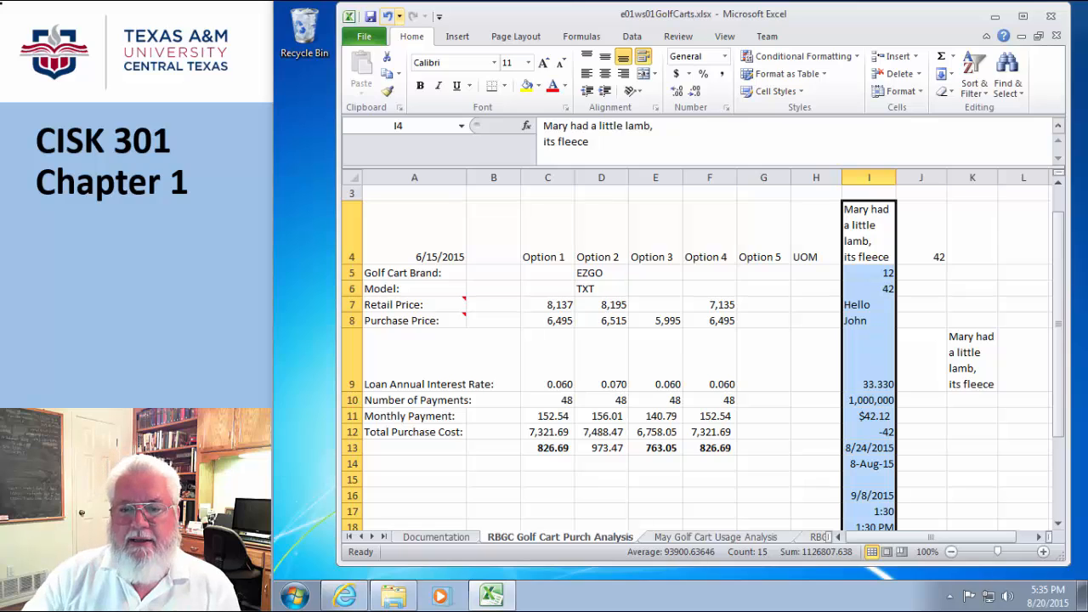
Step: Copy the sample entries in I4:I19 into column J, starting at cell J4
left_click(387, 73)
left_click(931, 231)
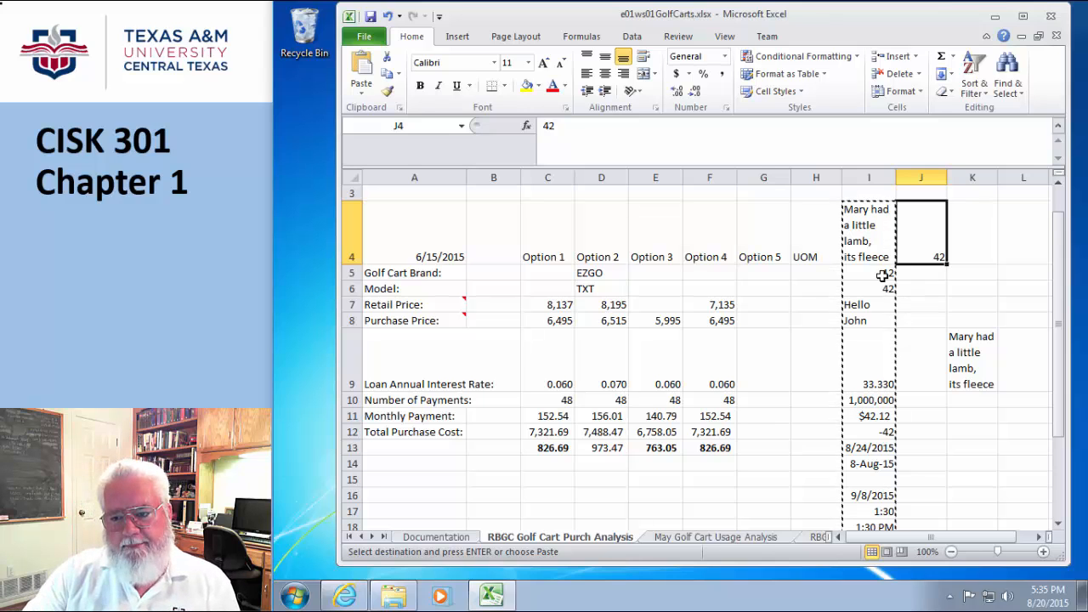
scroll(884, 276, "down", 2)
scroll(872, 298, "up", 3)
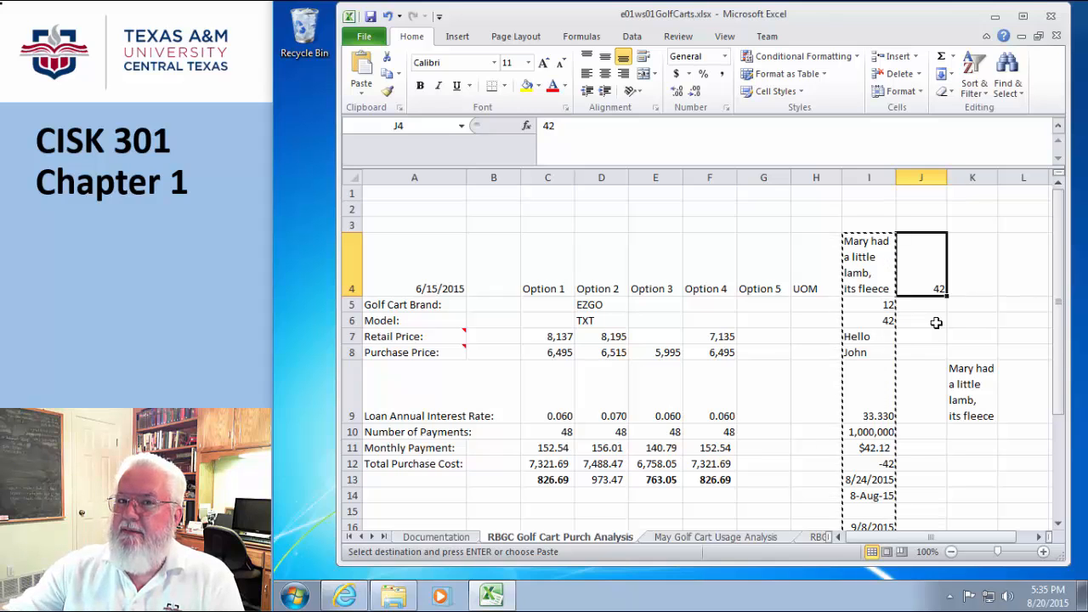
left_click(361, 66)
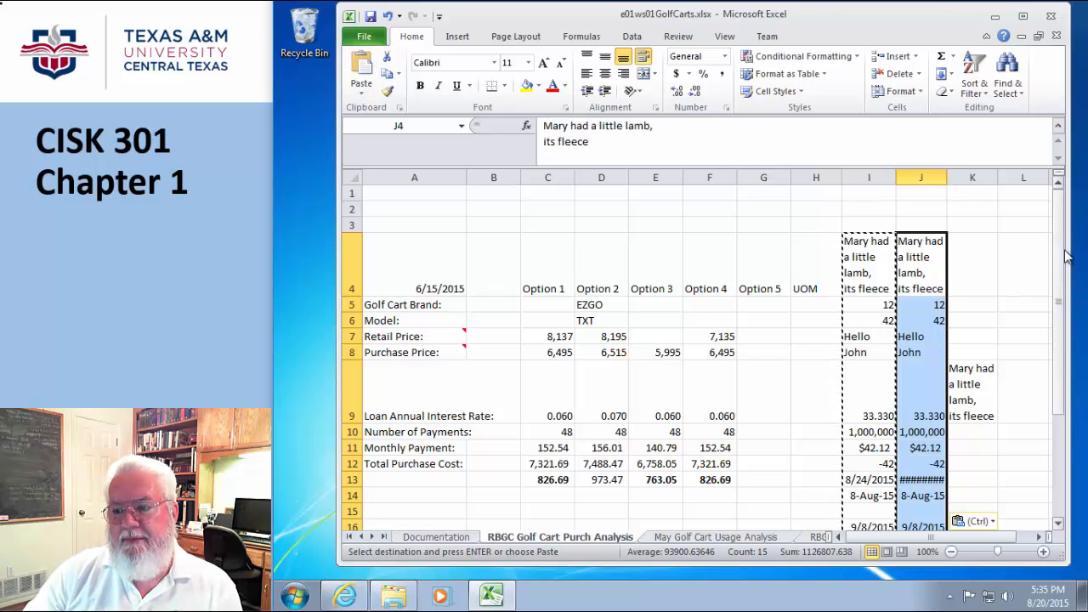
Step: Move the copied entries from column J to column K, starting at K4, replacing the existing contents there
left_click_drag(1064, 248, 1064, 282)
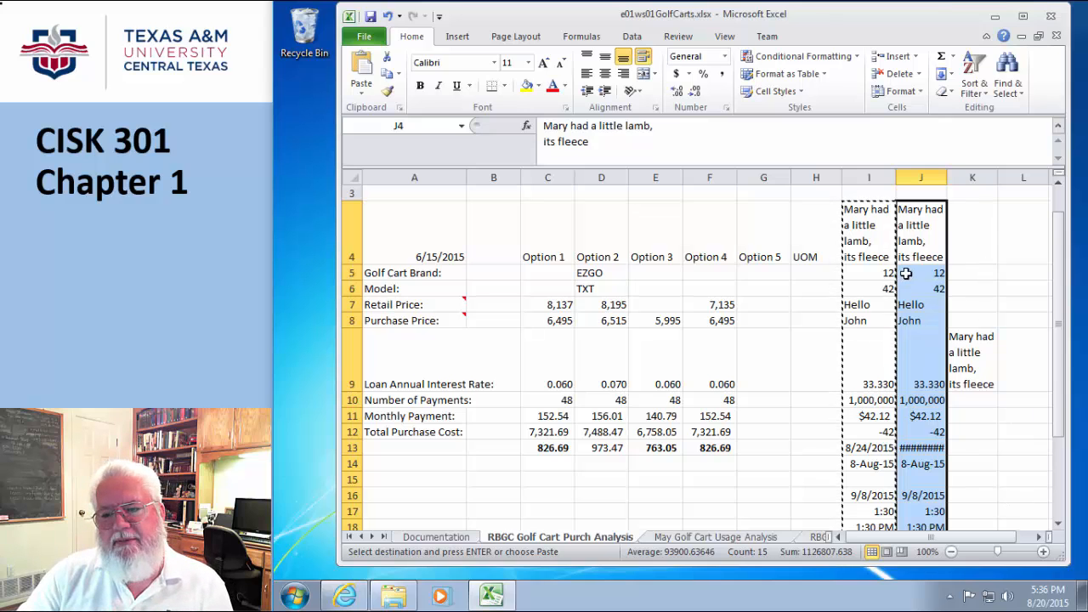
left_click(1039, 537)
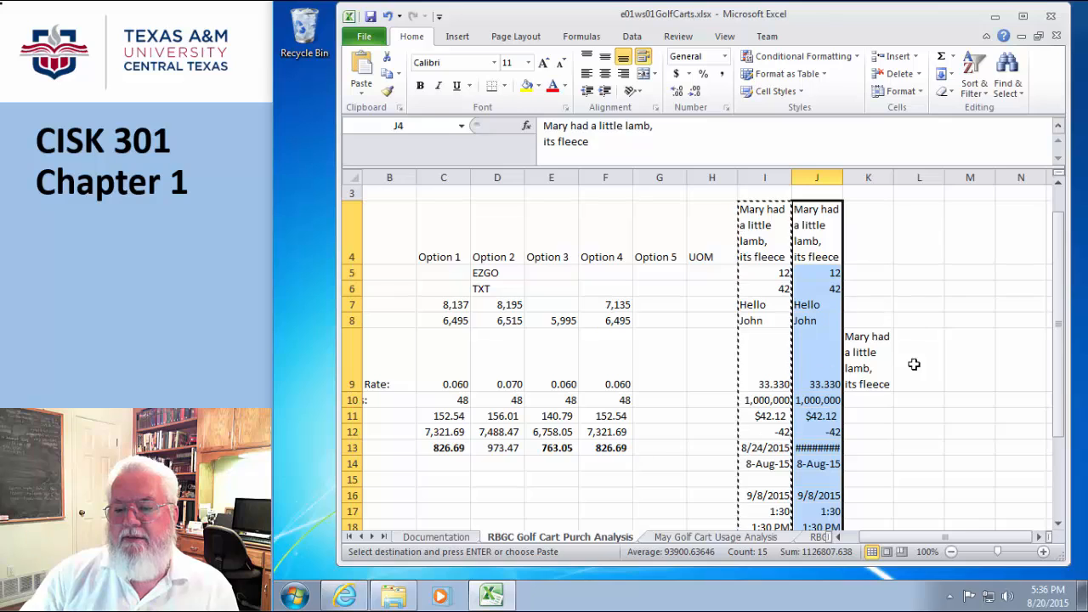
left_click_drag(843, 251, 872, 254)
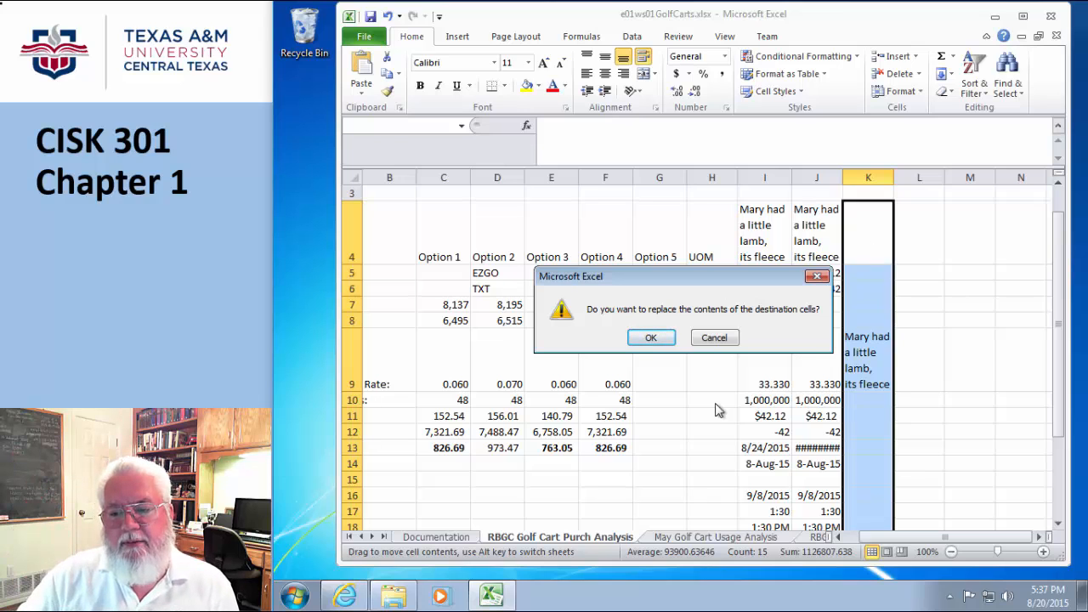
left_click(650, 338)
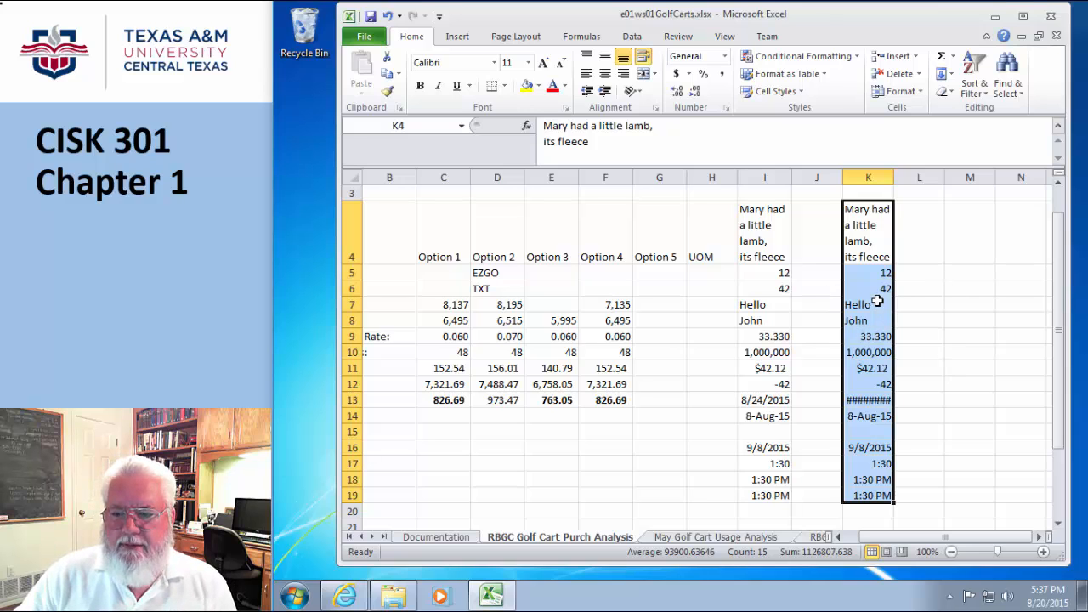
Step: Insert a blank cell at I17, shifting the cells below it down
left_click(760, 466)
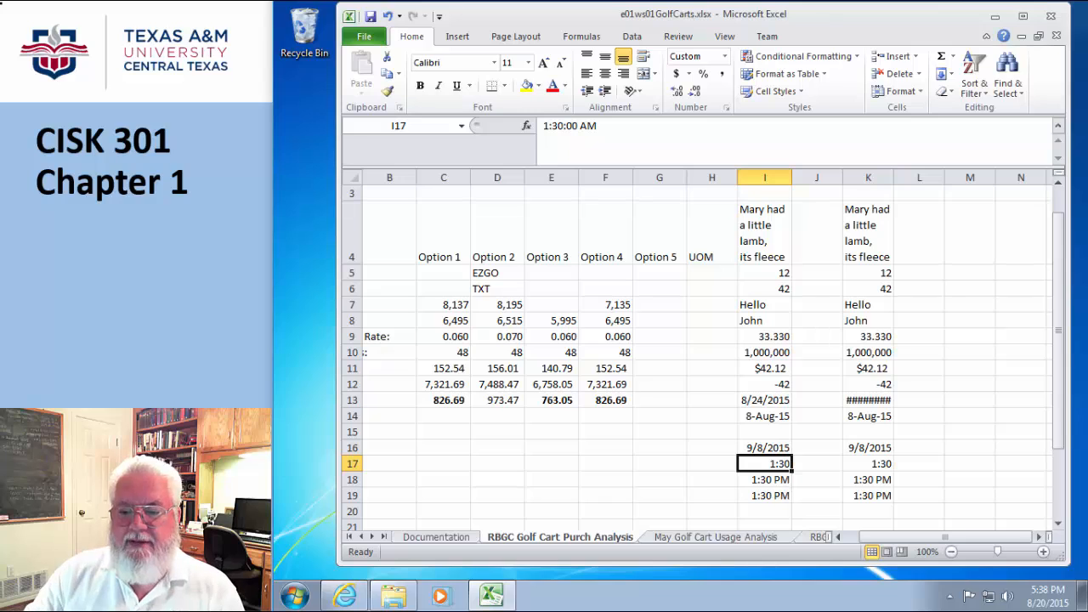
right_click(757, 465)
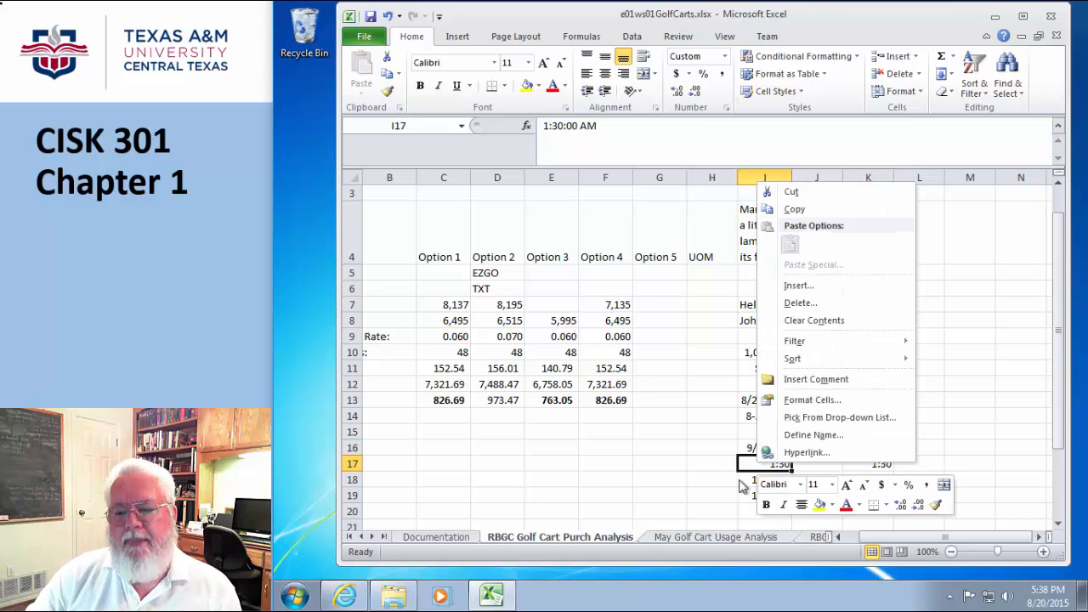
left_click(783, 286)
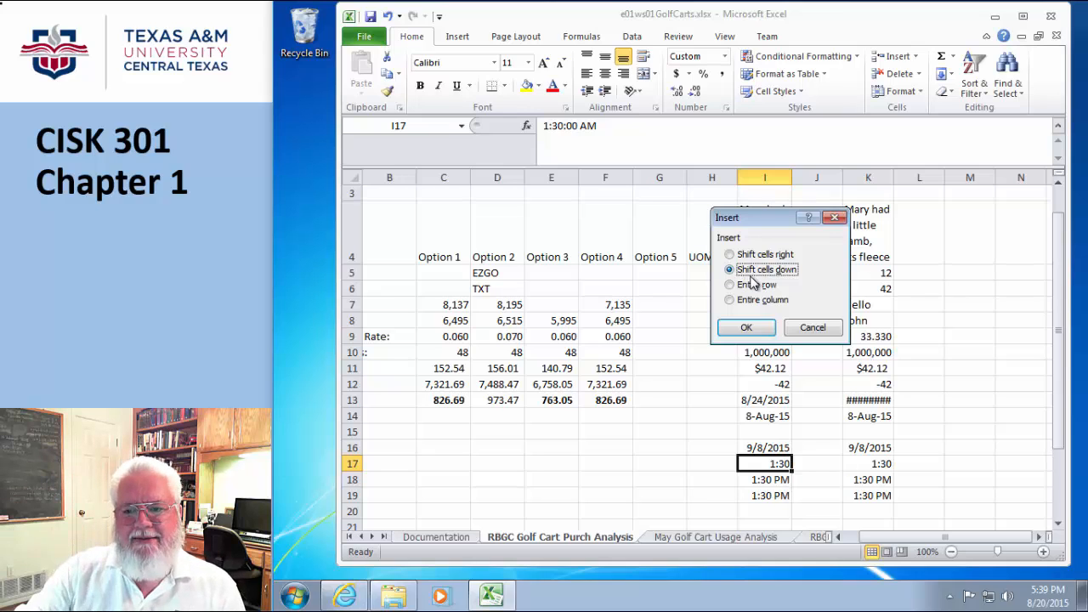
left_click(749, 328)
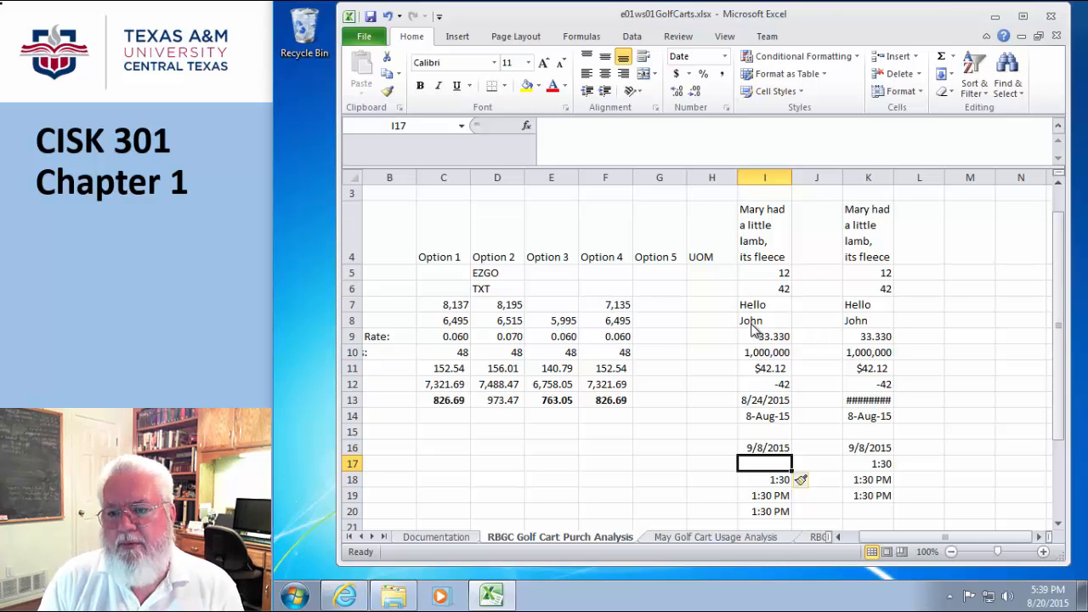
left_click(814, 176)
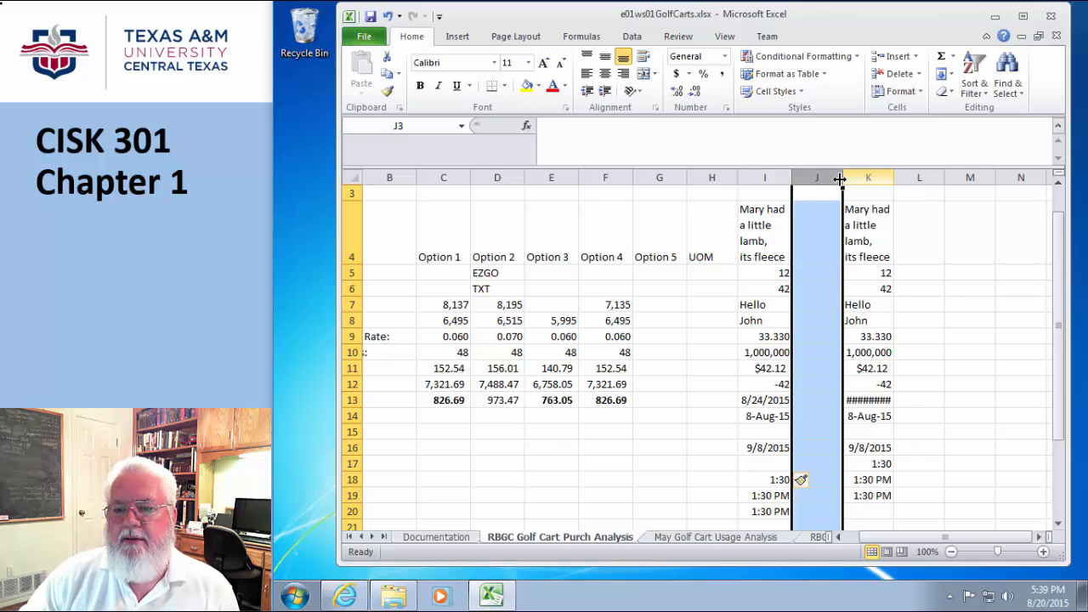
right_click(829, 179)
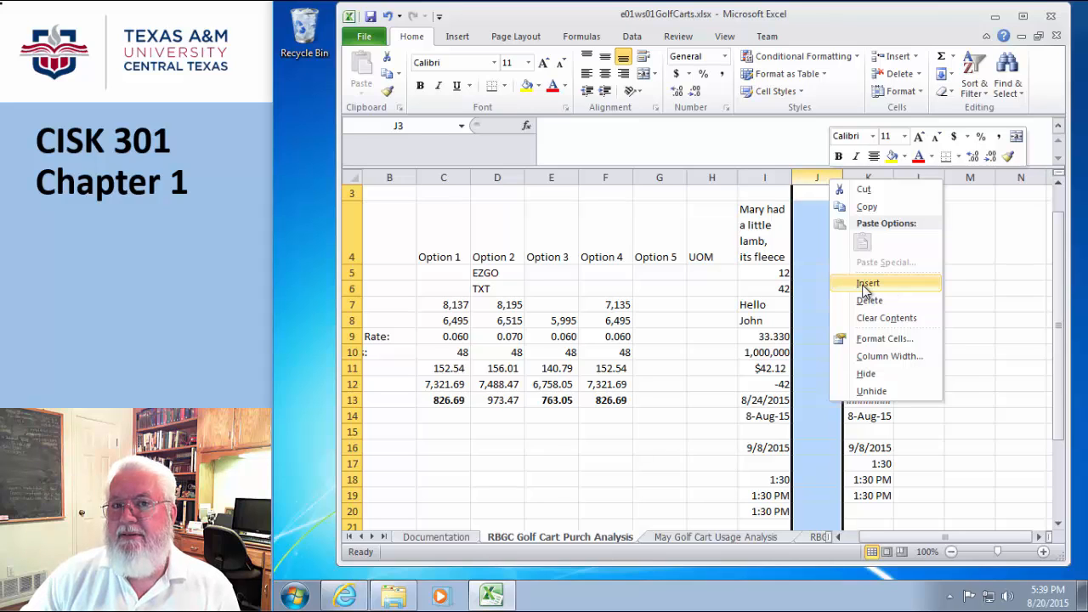
left_click(871, 290)
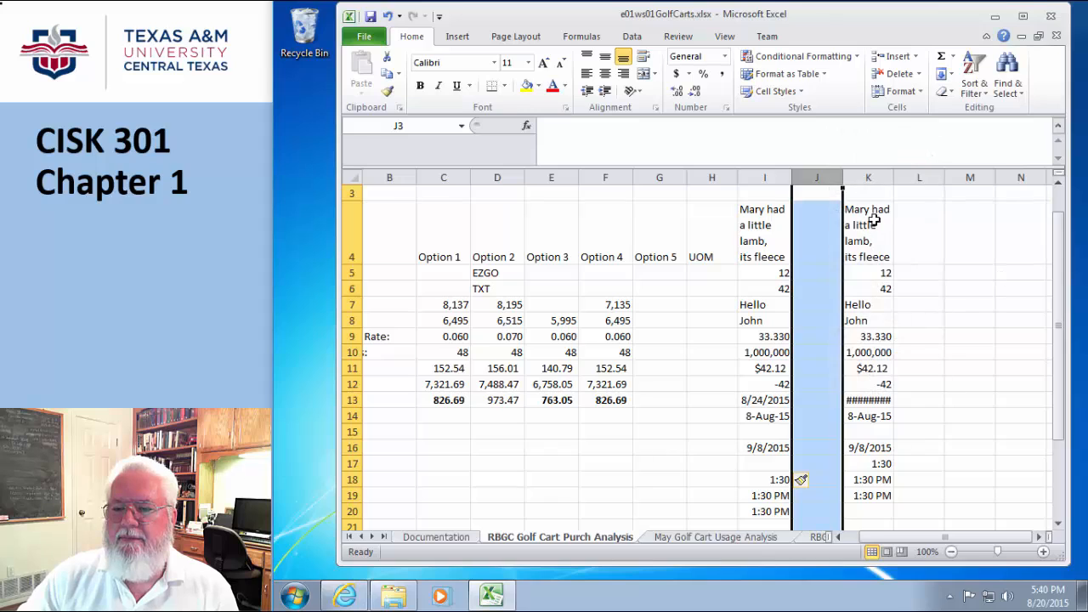
Step: Insert a blank column before column K, the one holding the moved entries
left_click(859, 175)
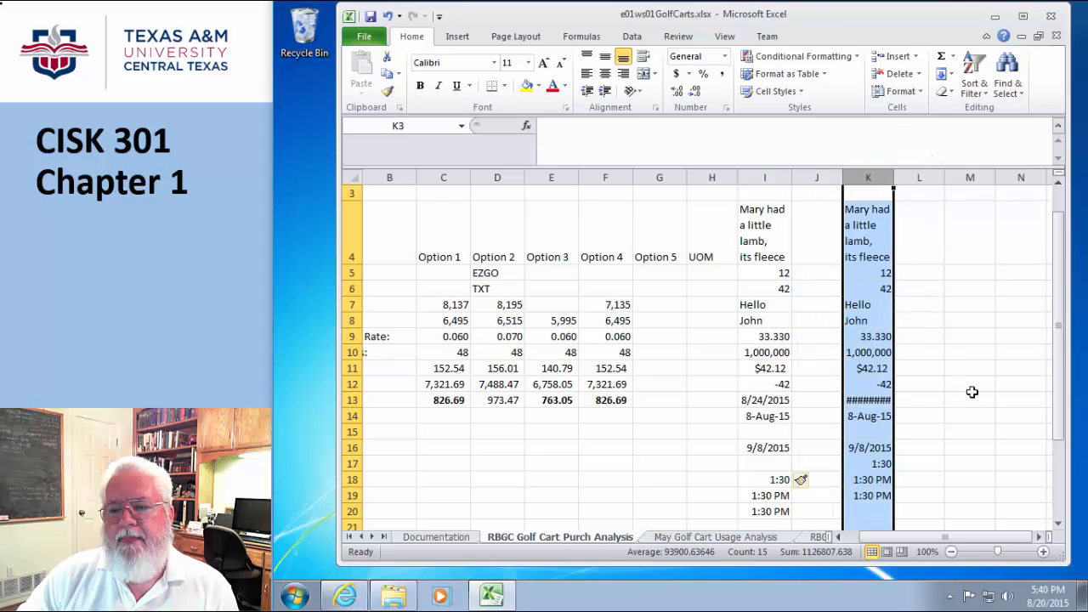
right_click(867, 176)
left_click(901, 284)
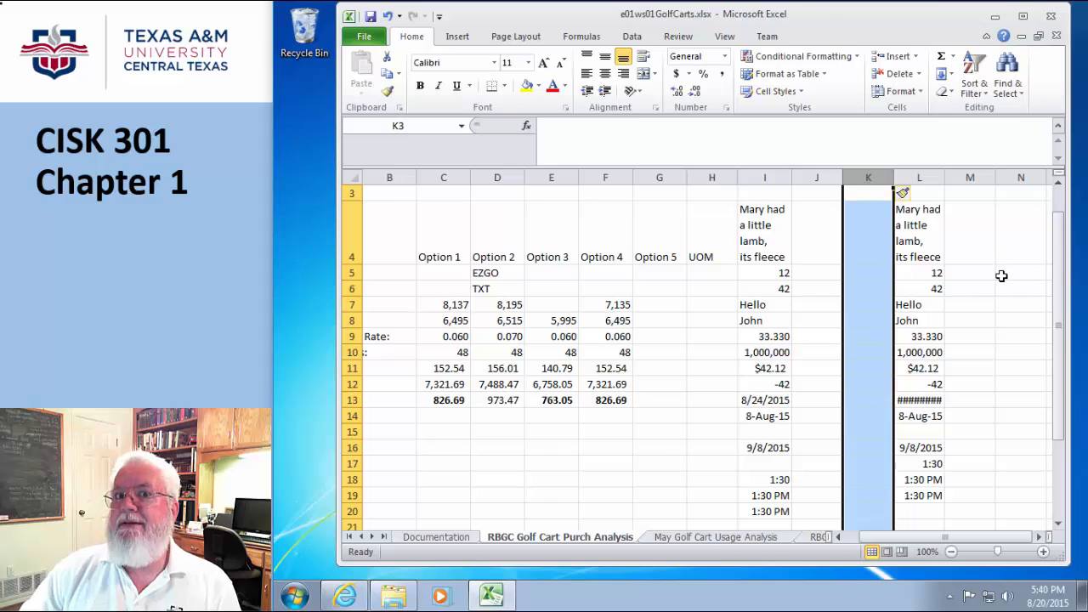
Step: Insert a blank row above the Monthly Payment row, at row 11
left_click(351, 368)
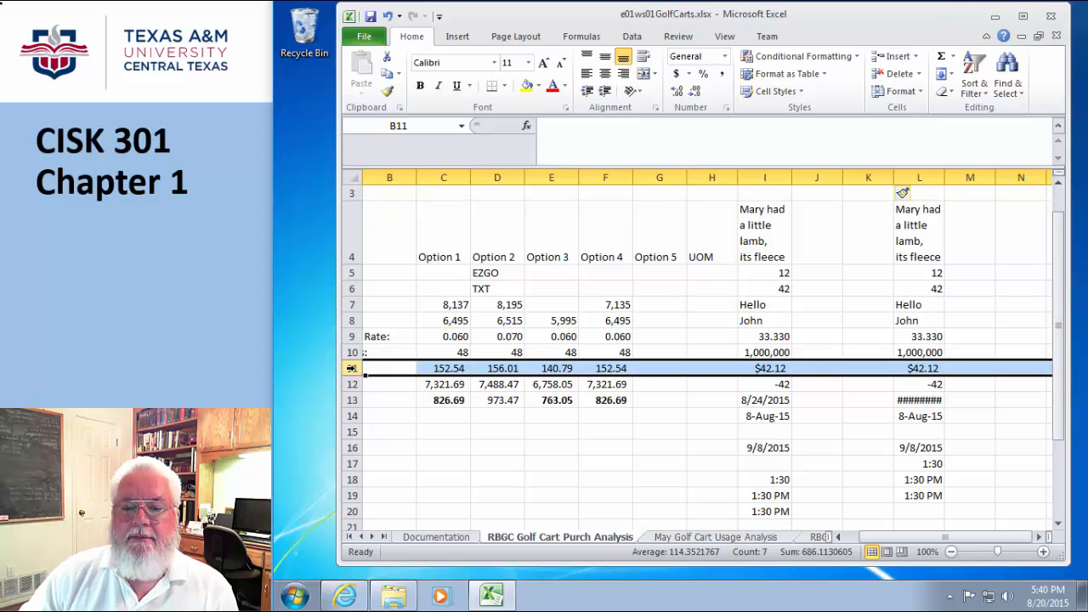
right_click(352, 368)
left_click(404, 253)
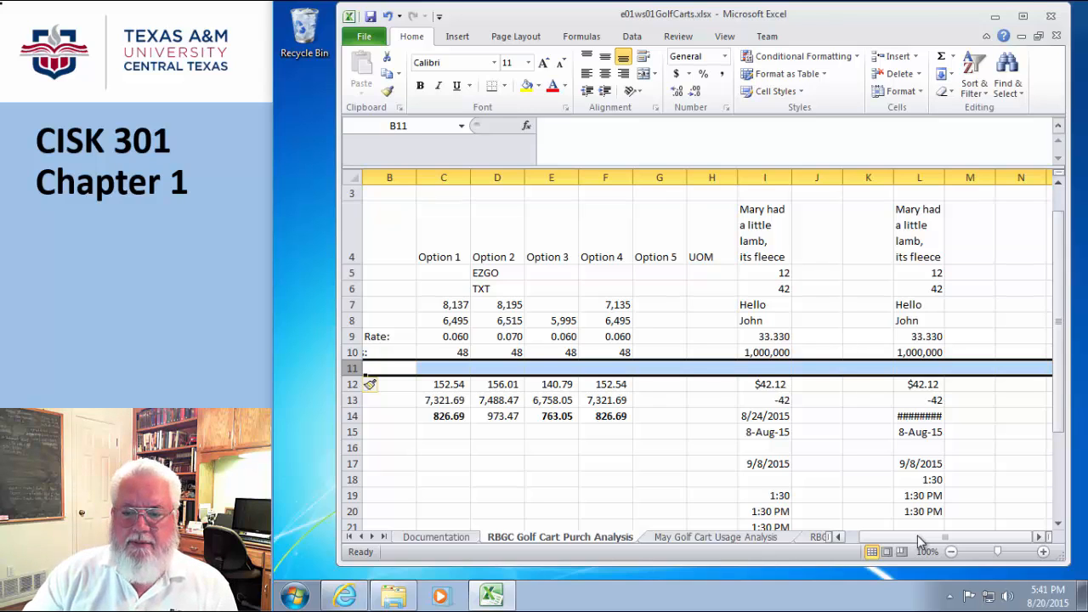
Step: Enter the title "Purchase Analysis" in cell A3, above the golf cart table
left_click(397, 196)
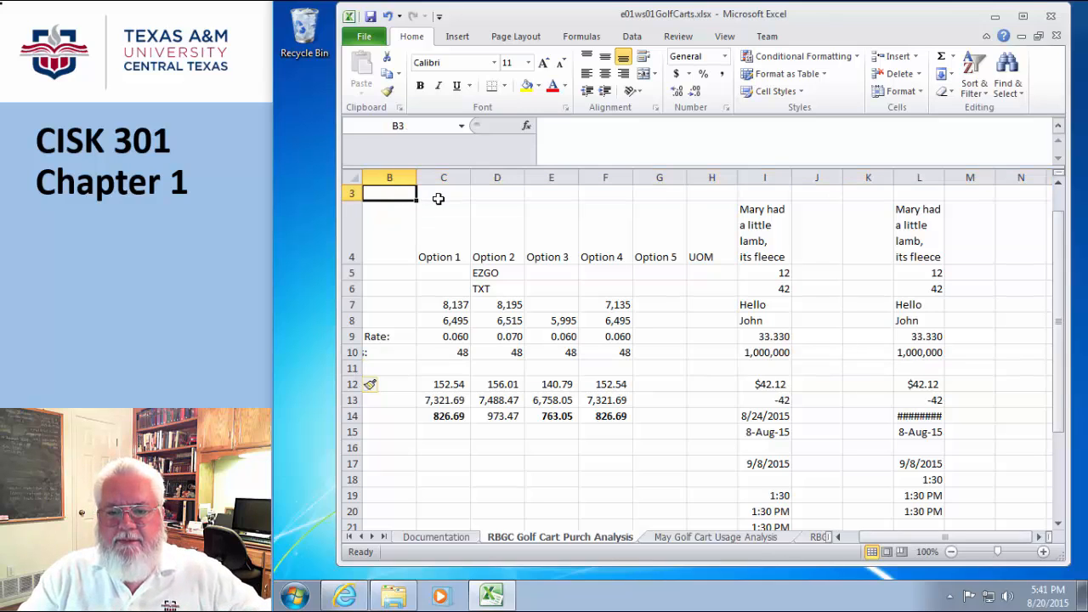
left_click(838, 536)
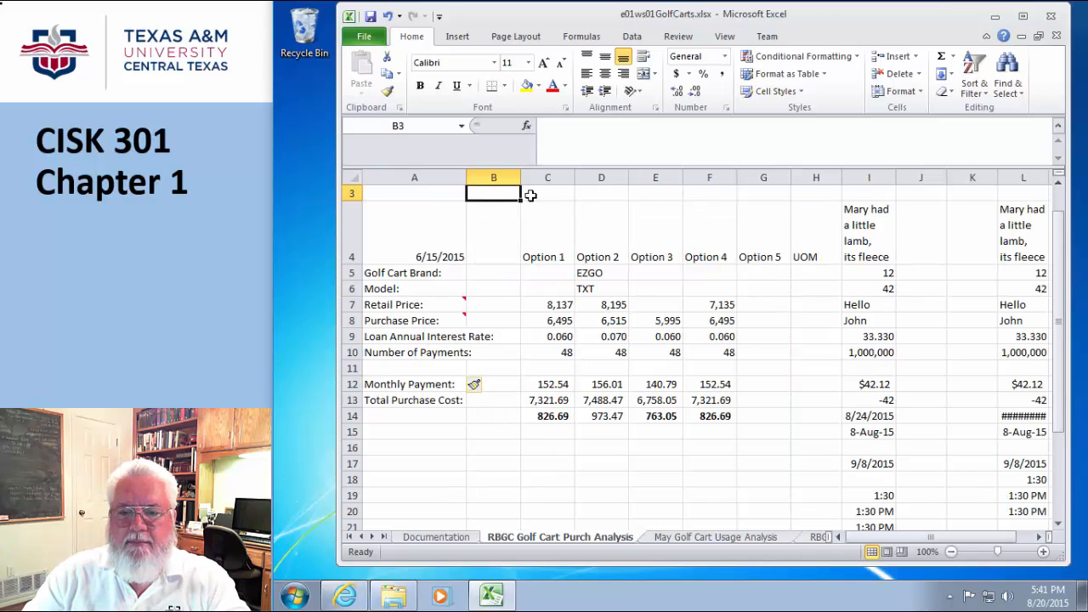
left_click(439, 194)
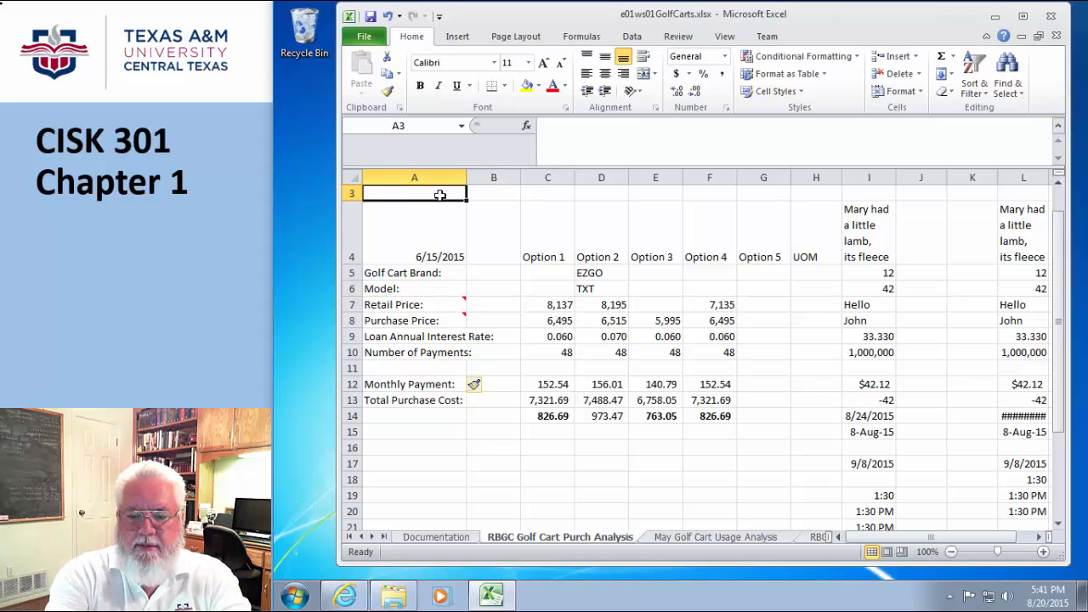
type("P")
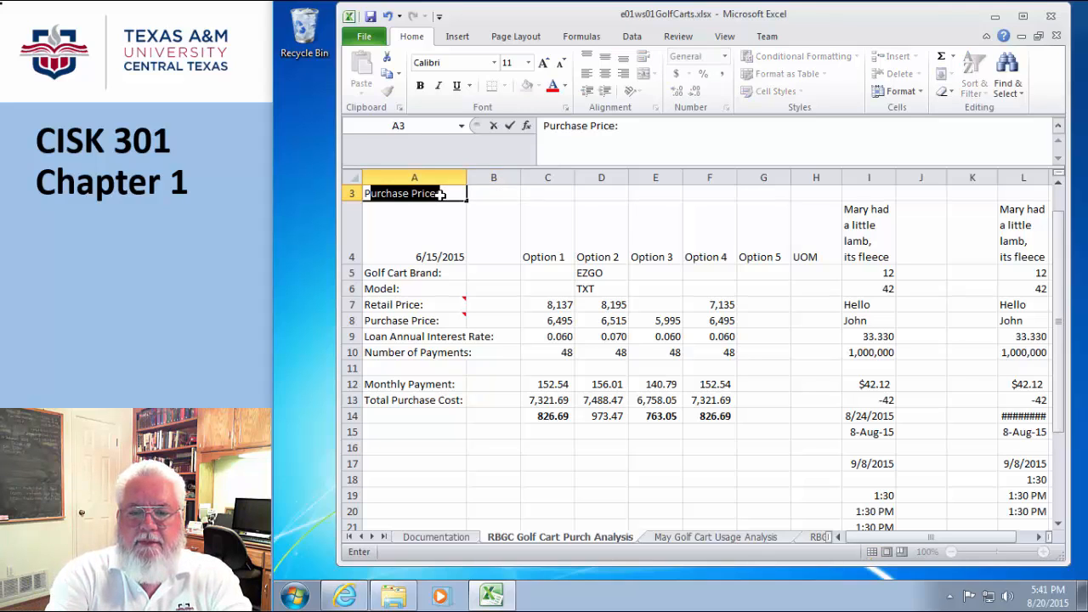
type("urchas")
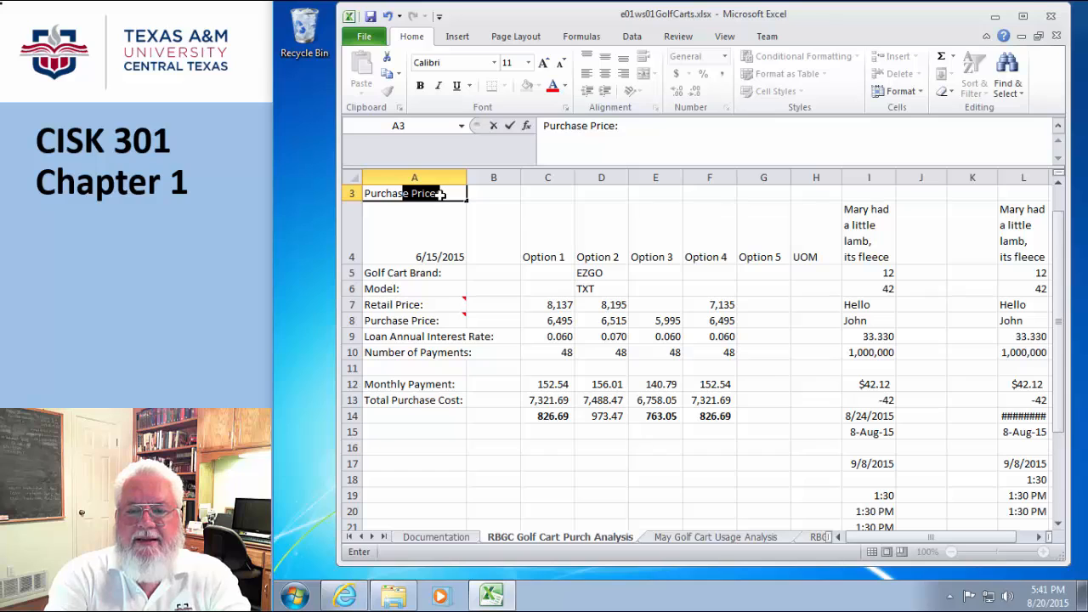
type("e")
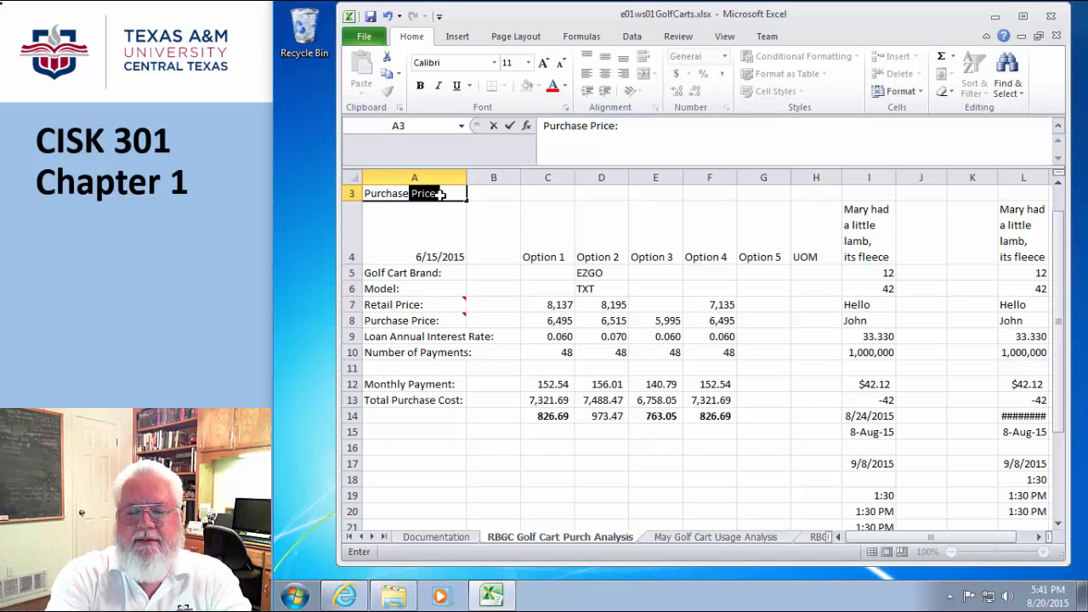
type(" Analys")
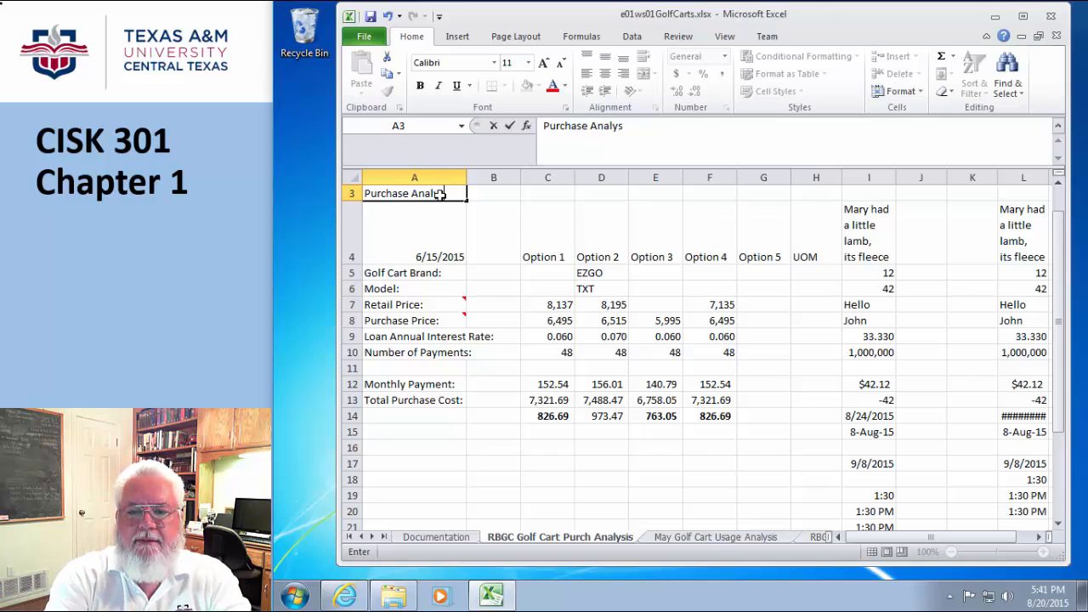
type("is")
left_click(495, 340)
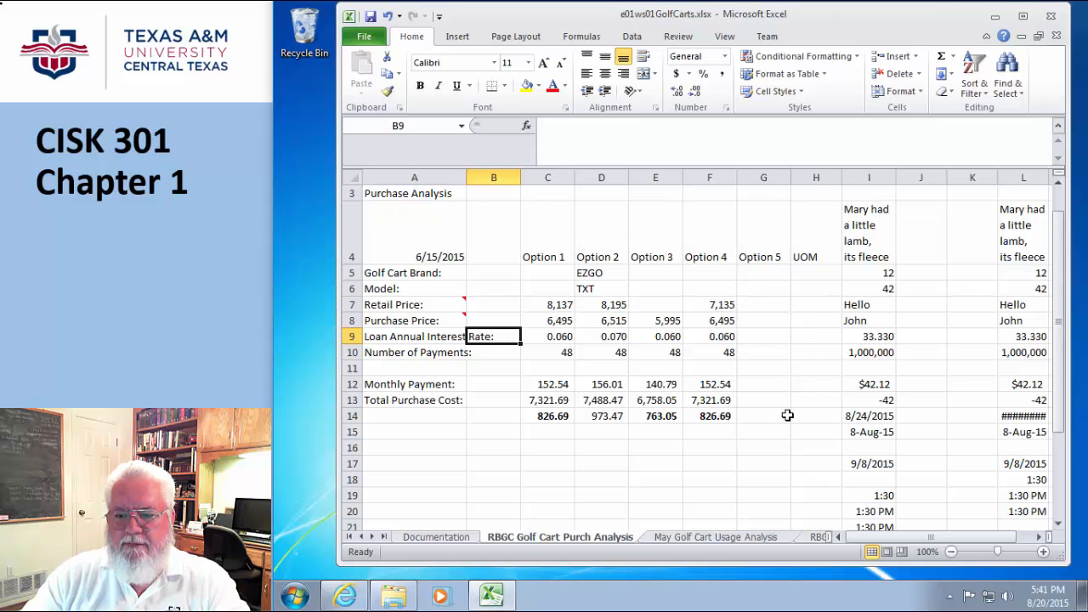
Step: Move the "Purchase Analysis" title from cell A3 to C3 to position it nearer the table's middle
left_click_drag(785, 413, 240, 197)
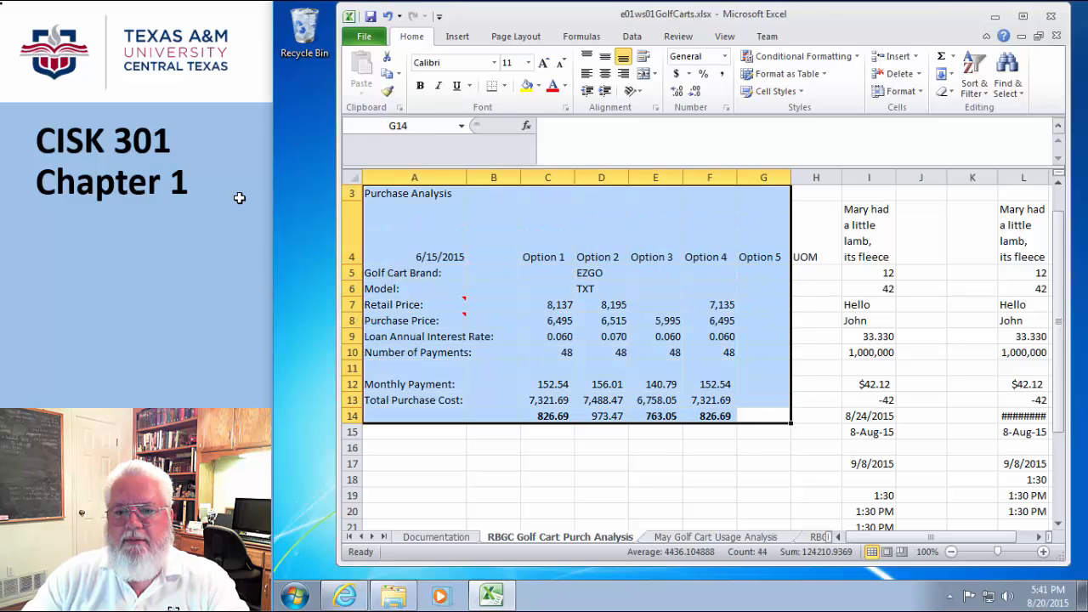
left_click(420, 200)
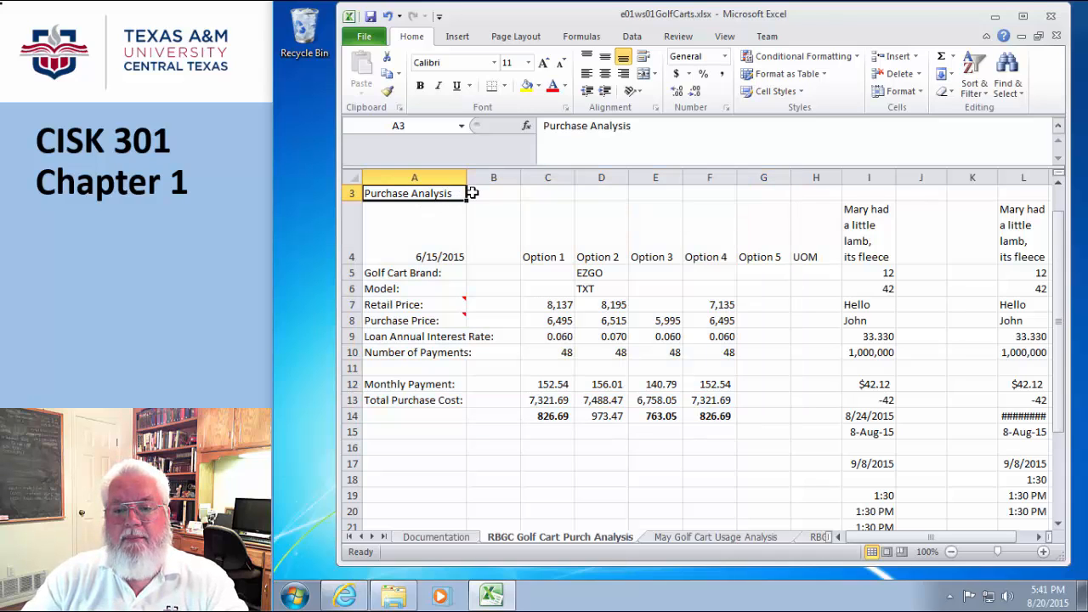
left_click_drag(468, 195, 541, 200)
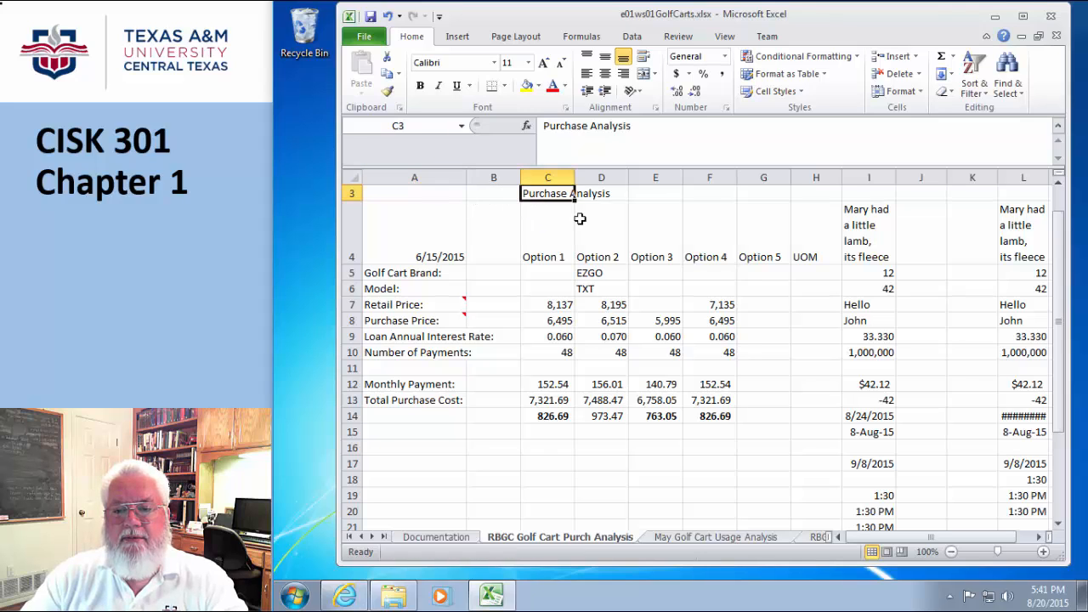
left_click(591, 219)
left_click(513, 230)
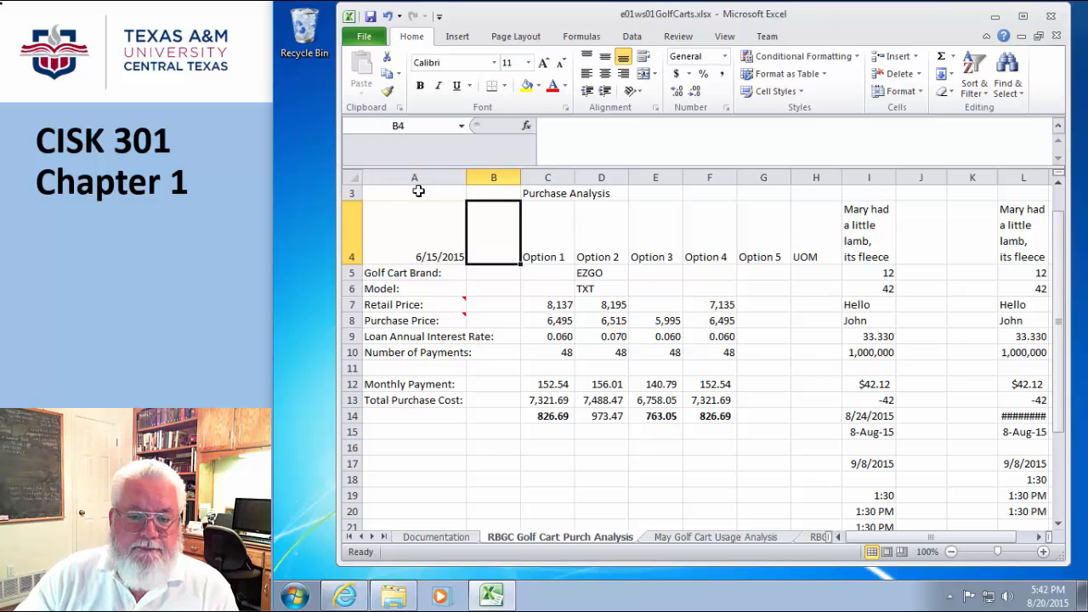
Step: Clear the "UOM" heading from cell H4
left_click_drag(386, 193, 753, 196)
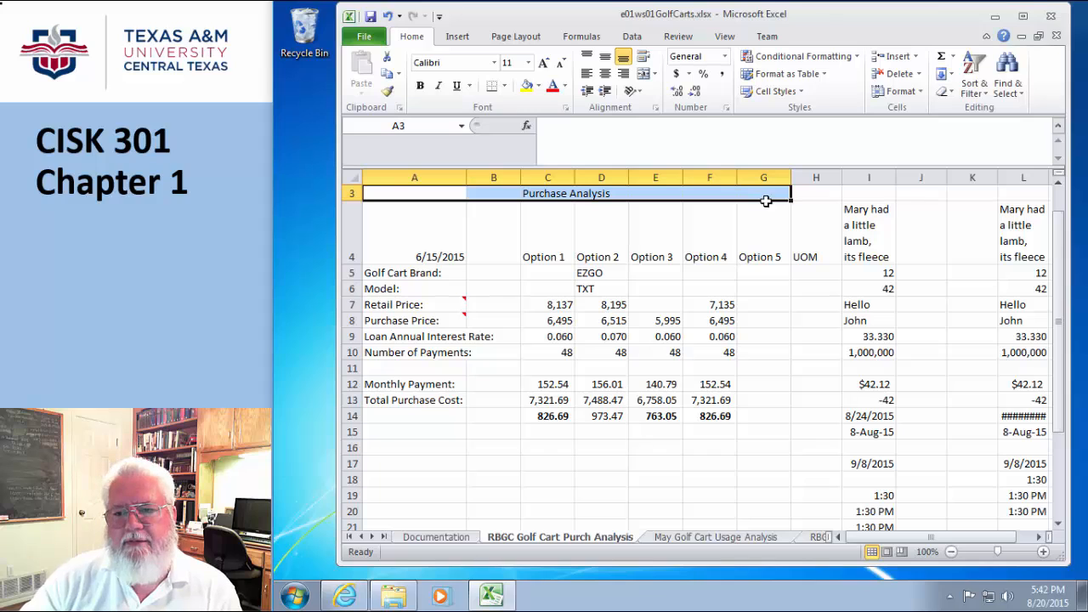
left_click(815, 242)
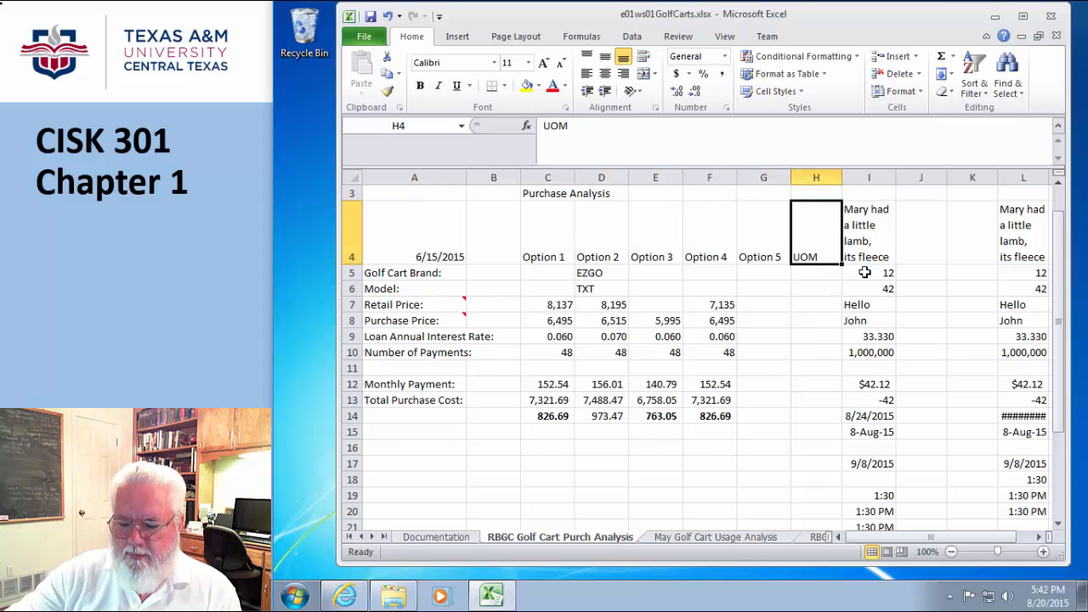
left_click(846, 398)
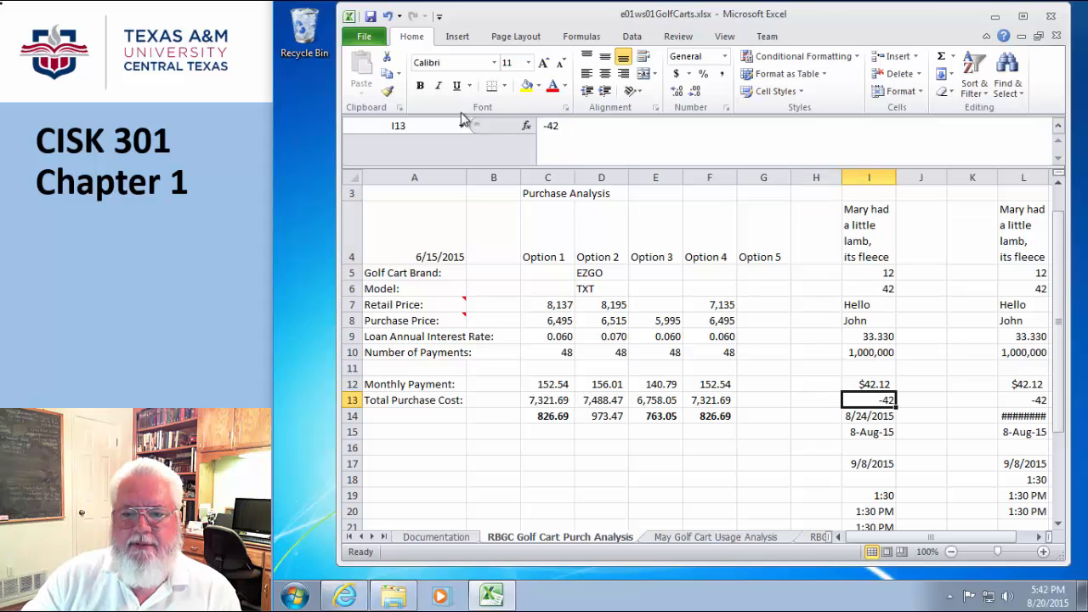
Step: Merge and center the "Purchase Analysis" title across cells A3:G3
left_click_drag(389, 195, 744, 198)
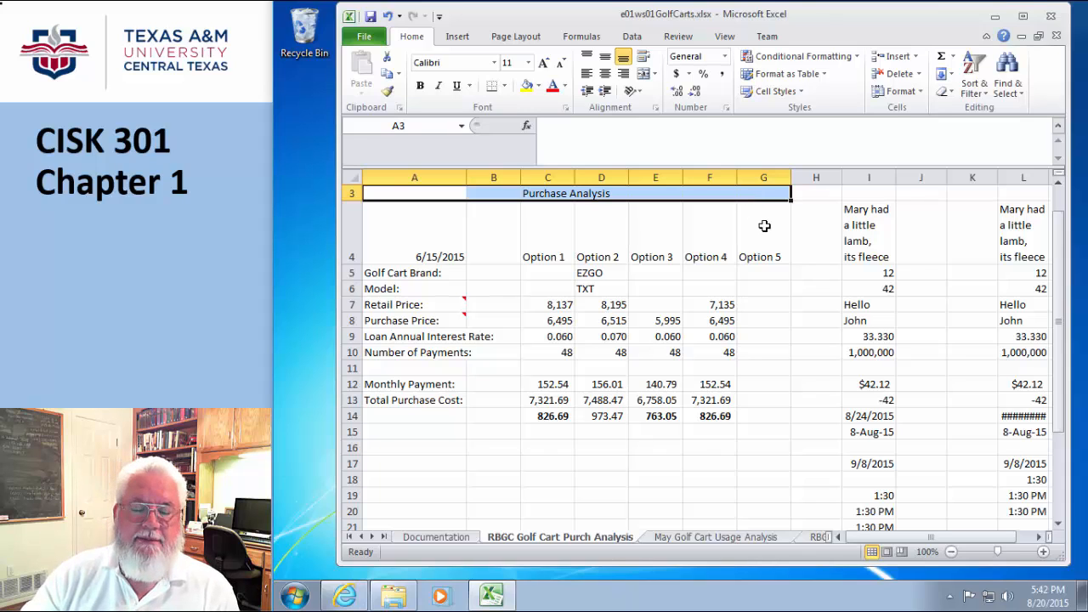
left_click(645, 75)
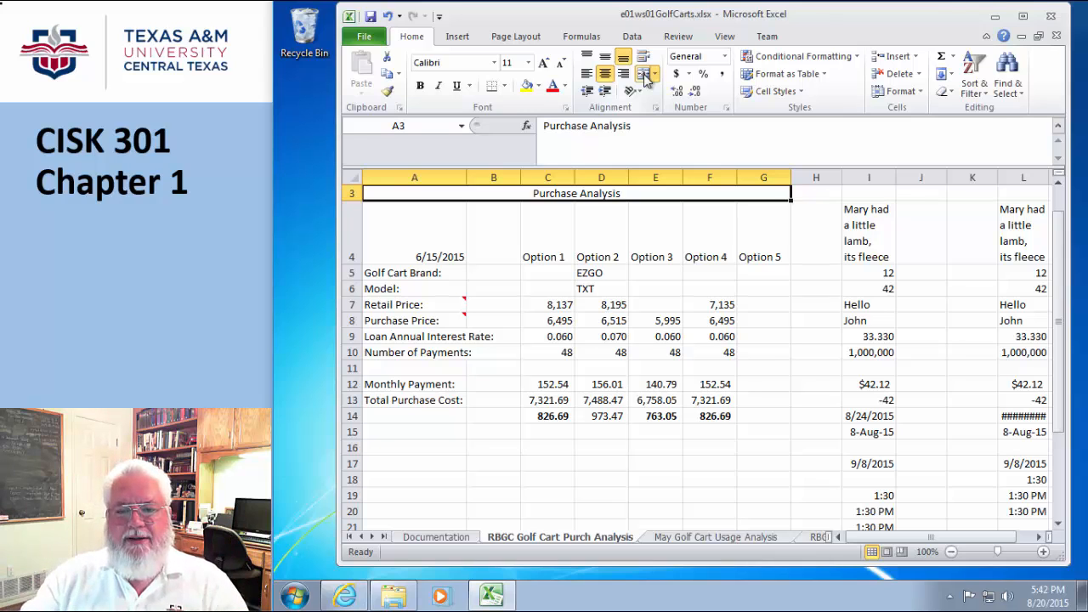
Step: Examine how the merged title cell A3:G3 selects compared with neighbouring cell H3 and the whole of column B
left_click(745, 303)
left_click(549, 193)
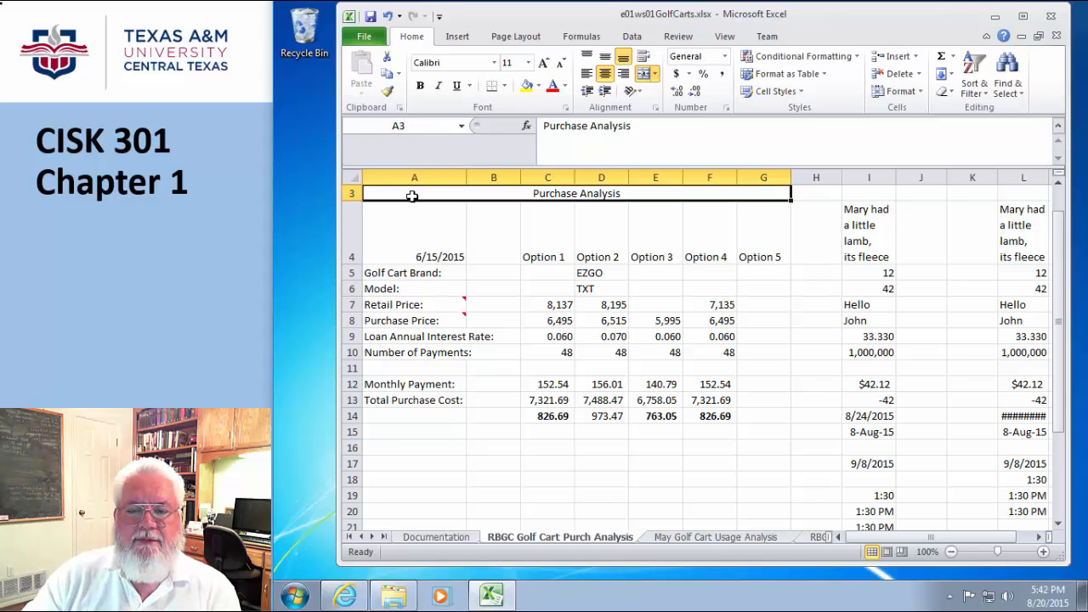
left_click(600, 212)
left_click(418, 189)
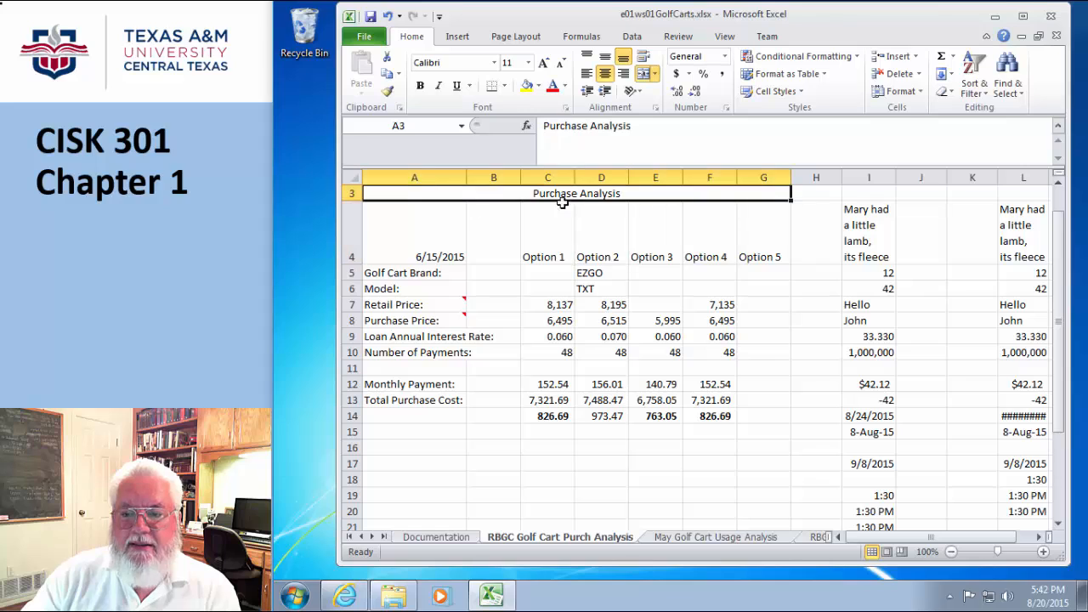
left_click(815, 193)
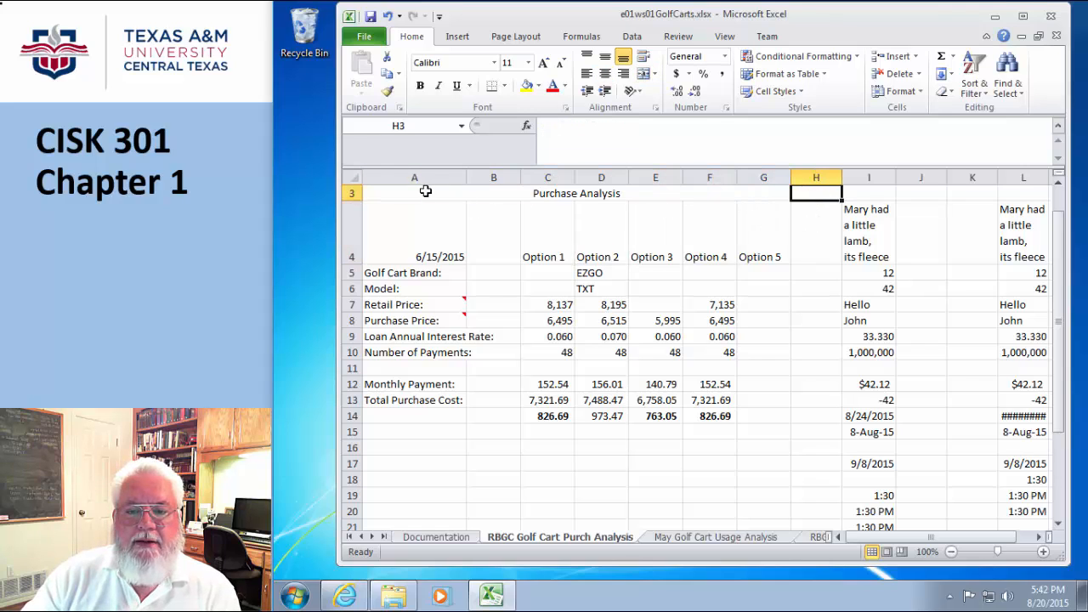
left_click(494, 177)
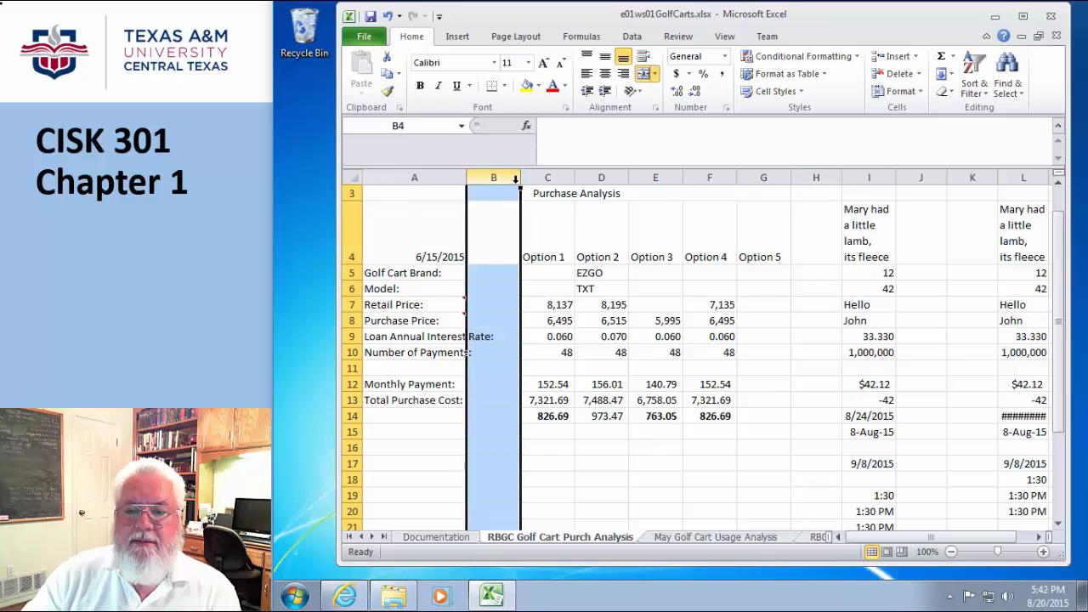
left_click(435, 191)
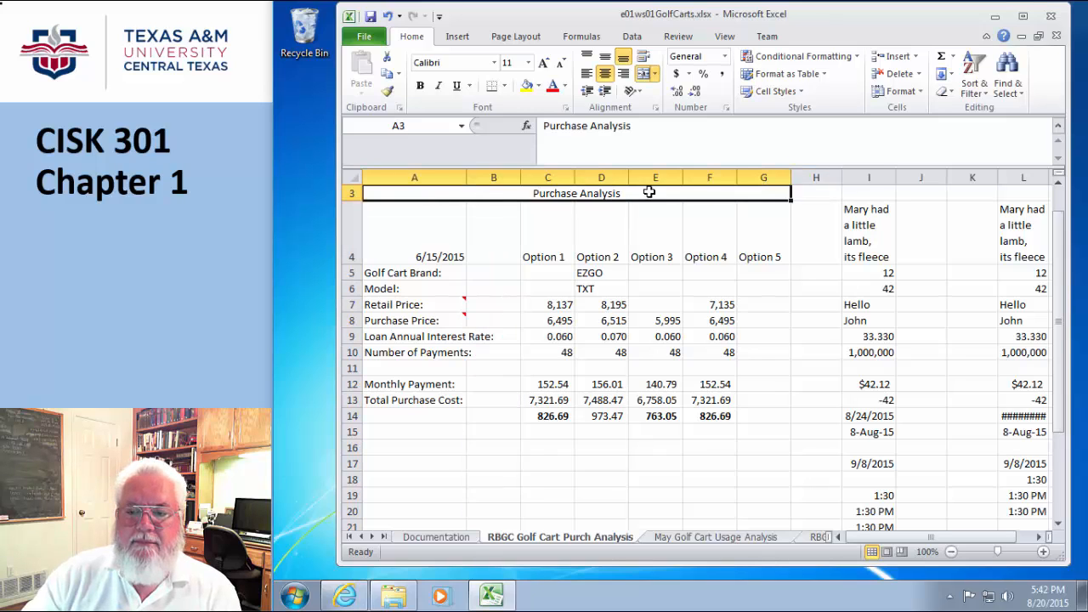
left_click(813, 196)
left_click(400, 199)
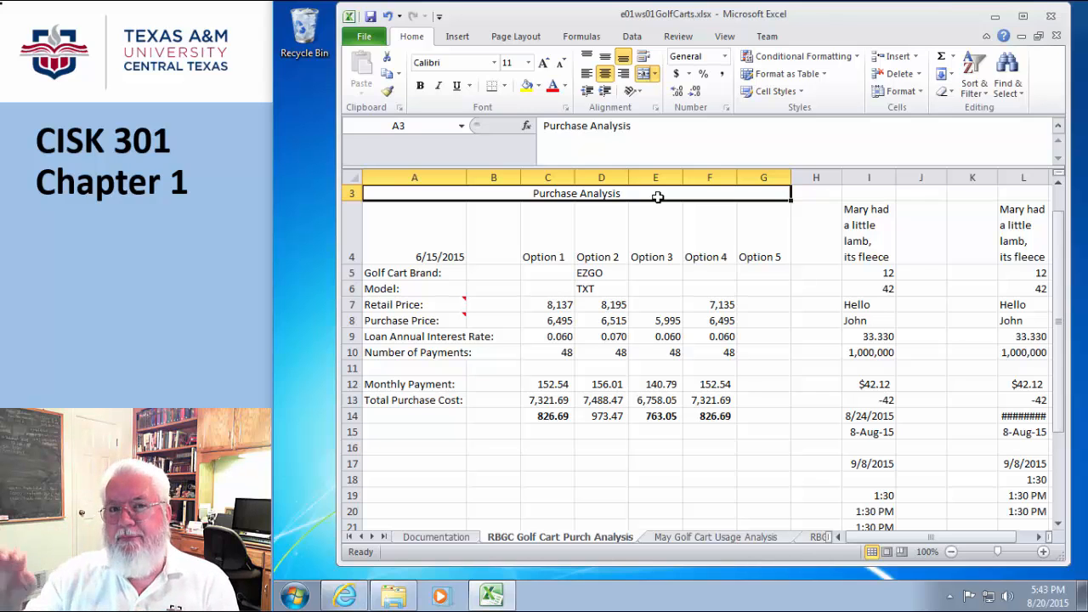
Step: Undo the merge and centering of the "Purchase Analysis" title and make sure cells A3:G3 are unmerged
left_click(388, 17)
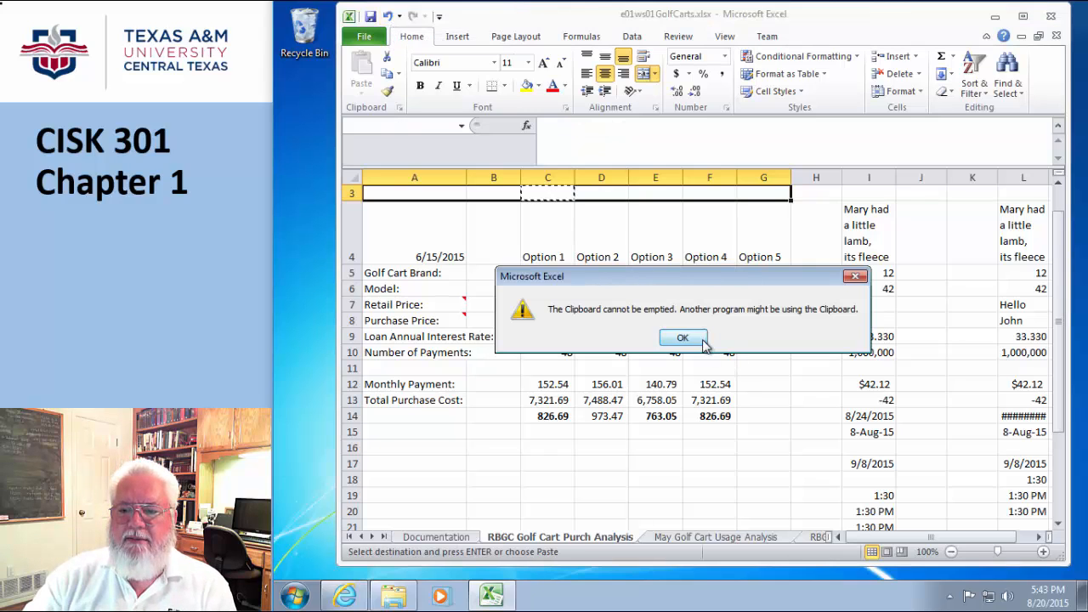
left_click(693, 337)
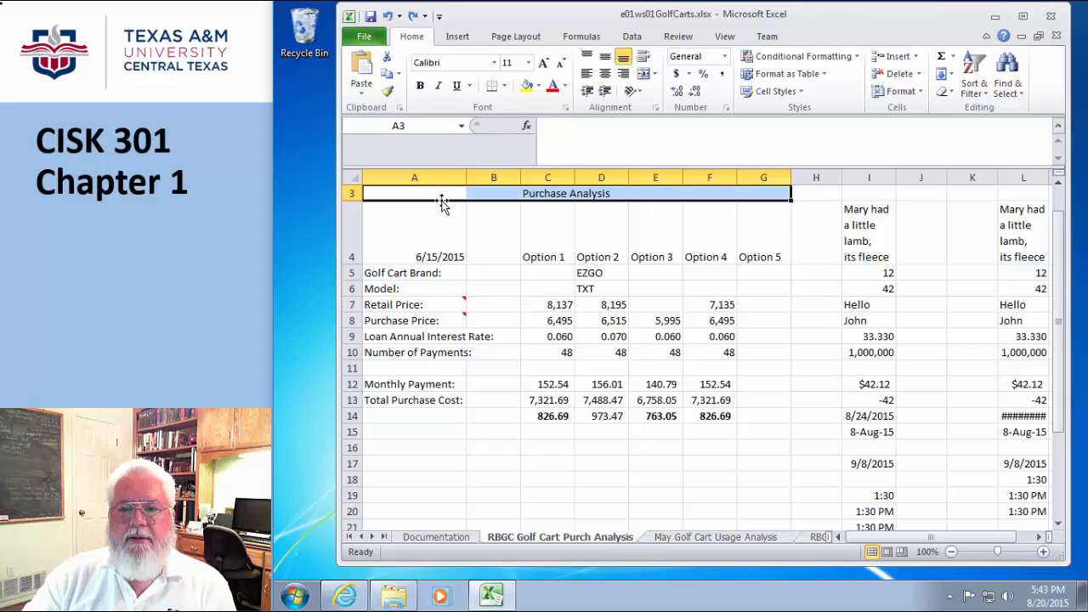
left_click(653, 75)
left_click(659, 147)
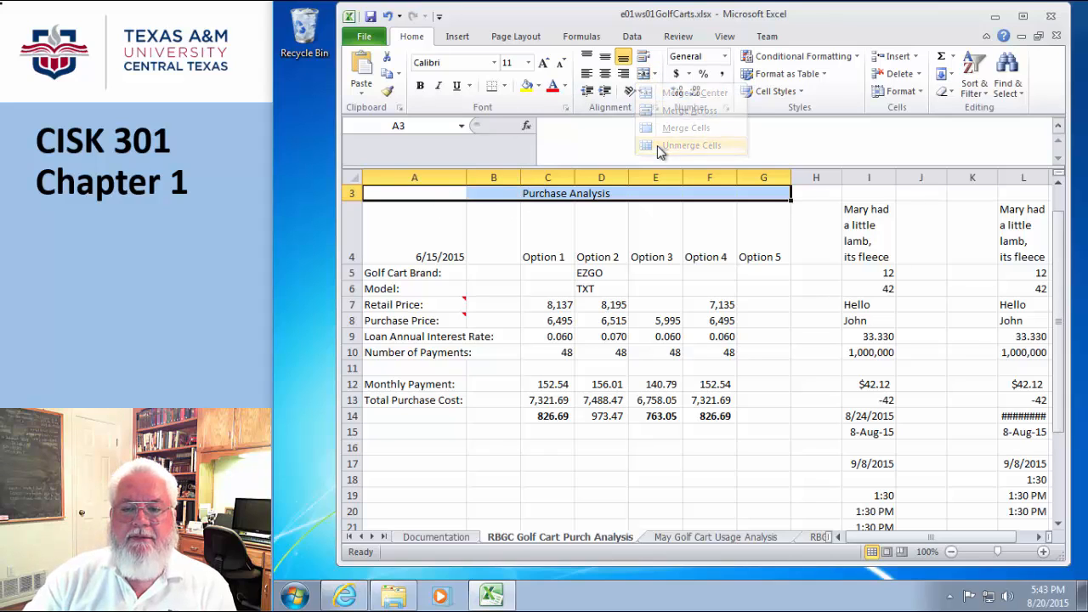
left_click(640, 235)
left_click(557, 196)
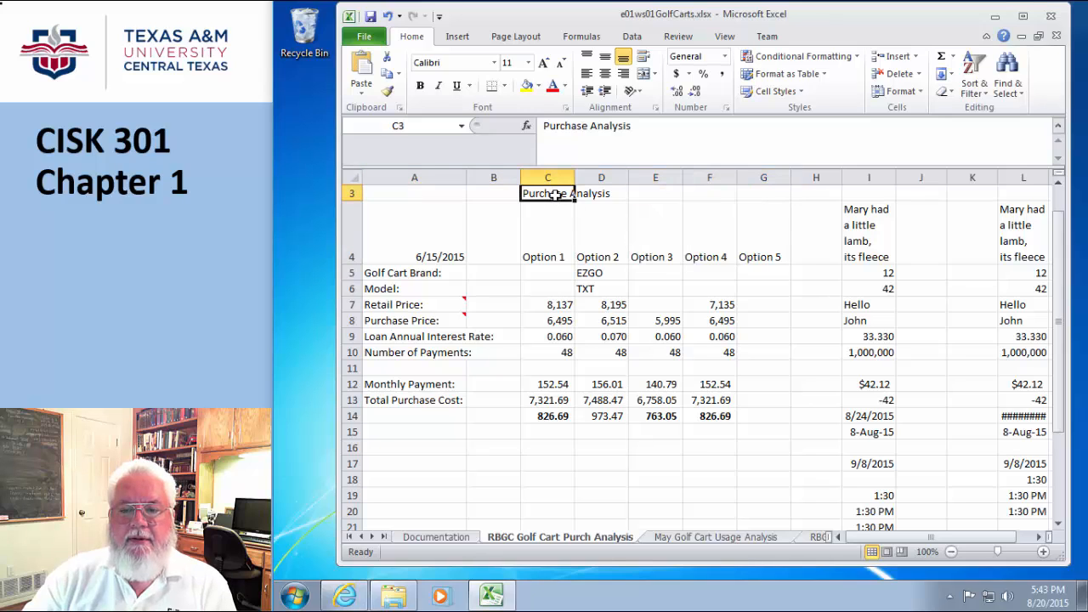
Step: Insert a blank row above row 4, between the "Purchase Analysis" title and the option headings
left_click(351, 208)
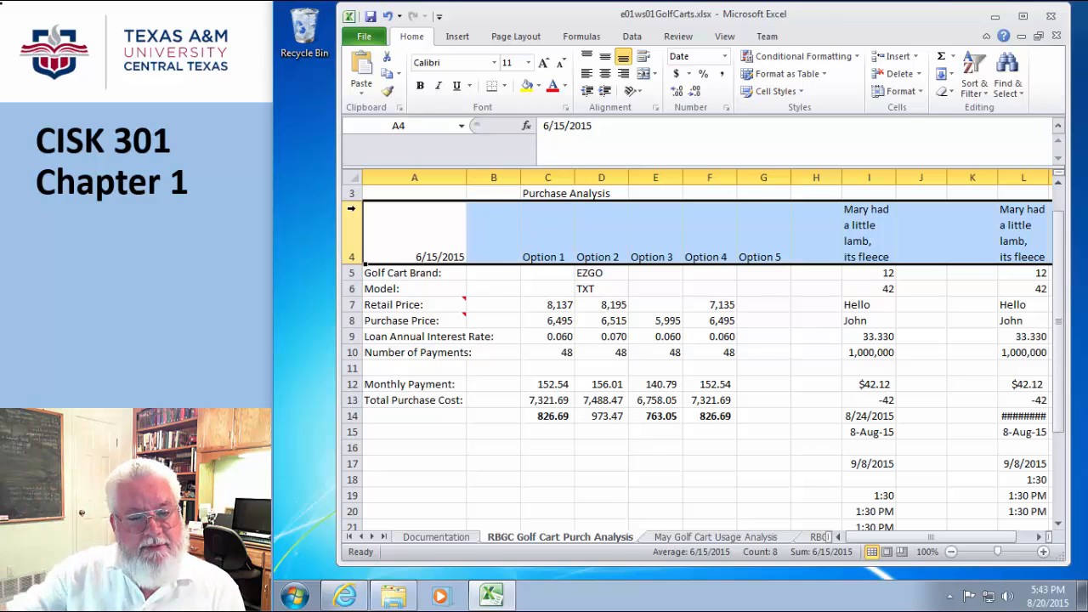
right_click(351, 208)
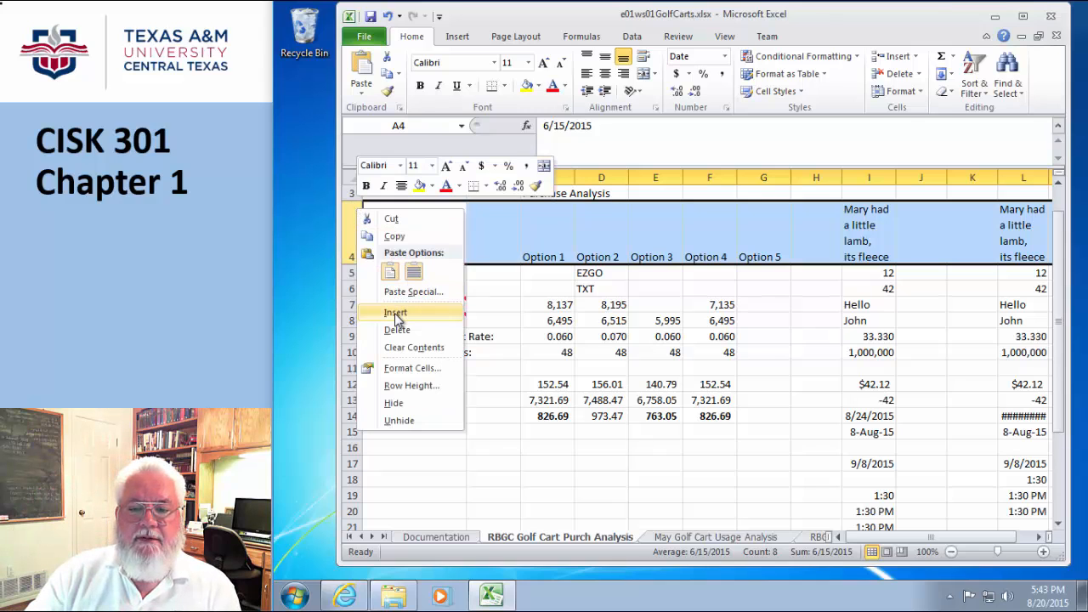
left_click(398, 313)
Step: Enter the date 8/24/2015 in cell C4, directly below the "Purchase Analysis" title
left_click(557, 206)
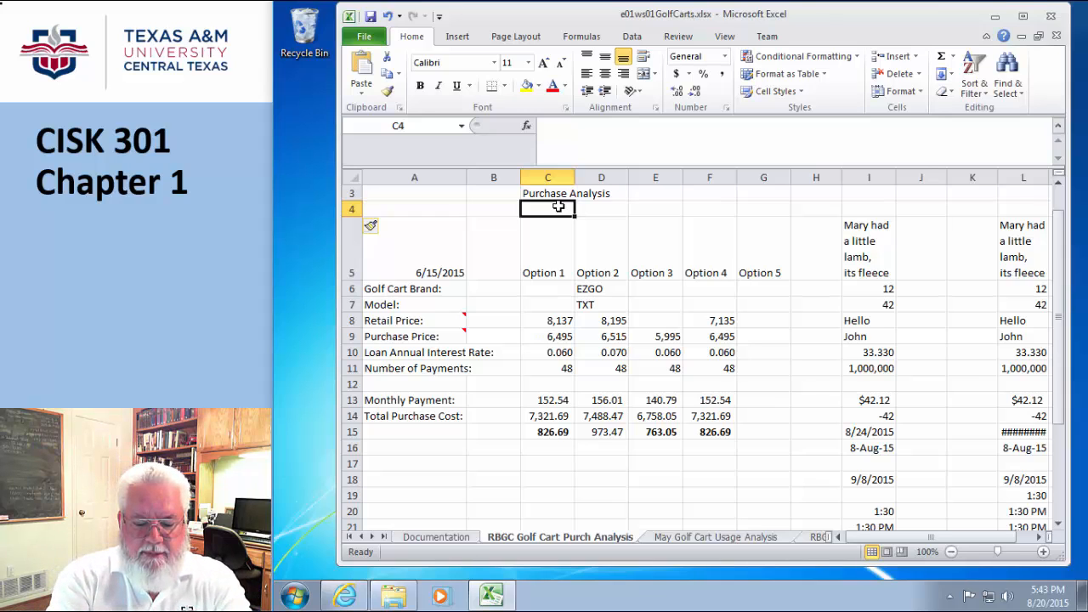
type("8/24/")
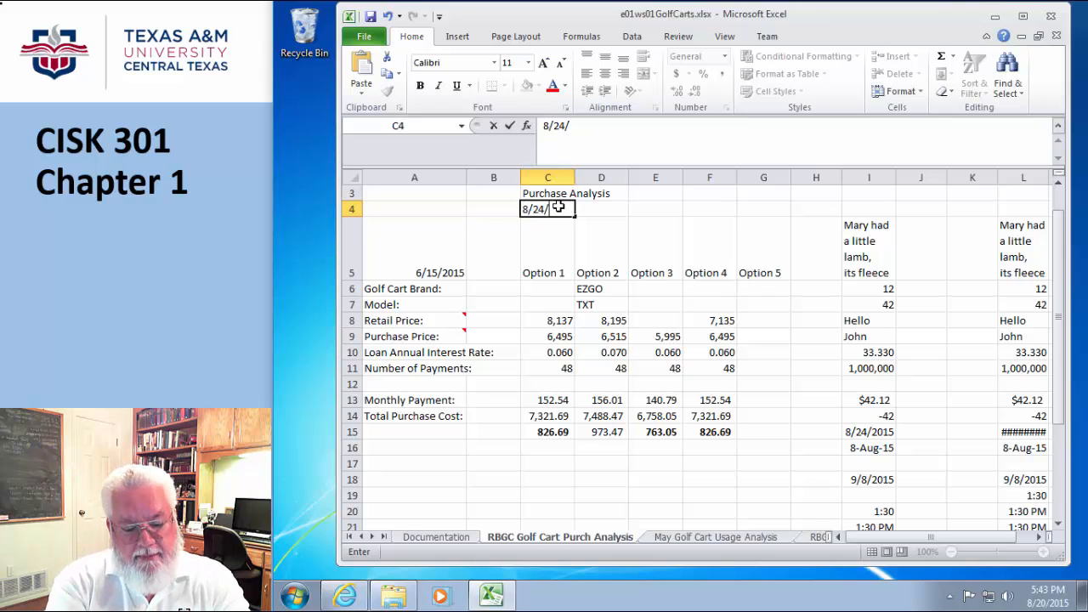
type("2015")
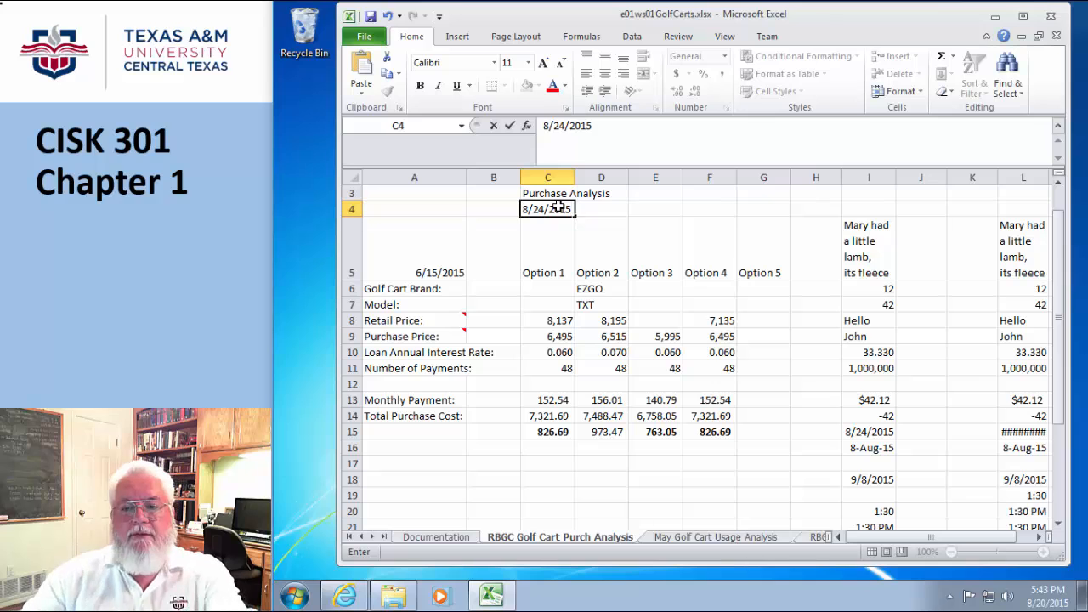
left_click(589, 227)
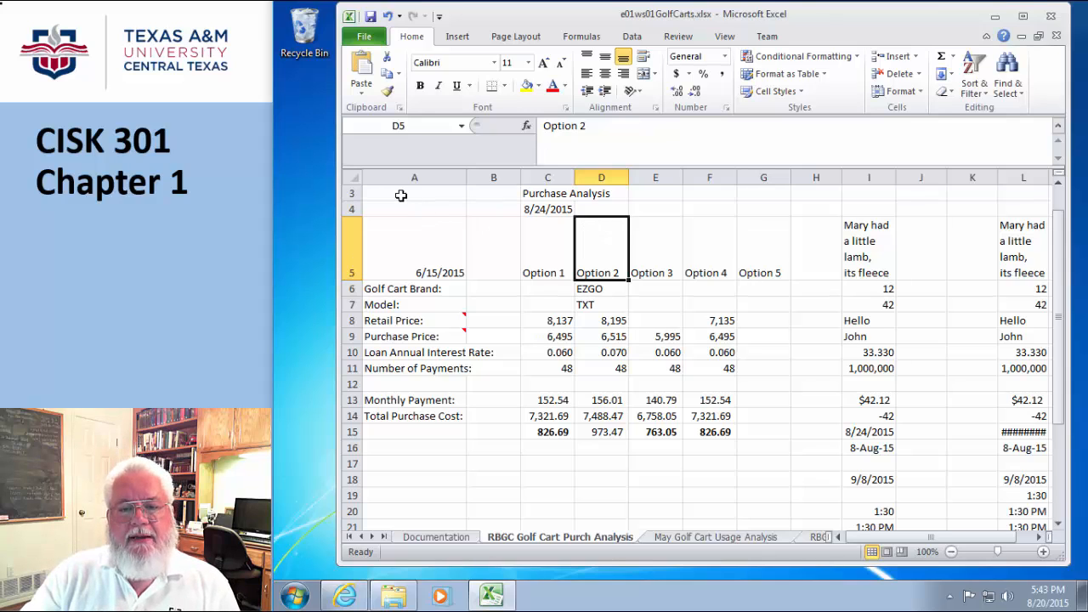
Step: Try to merge and center the title and date rows across the whole range A3:G4
left_click_drag(381, 194, 750, 204)
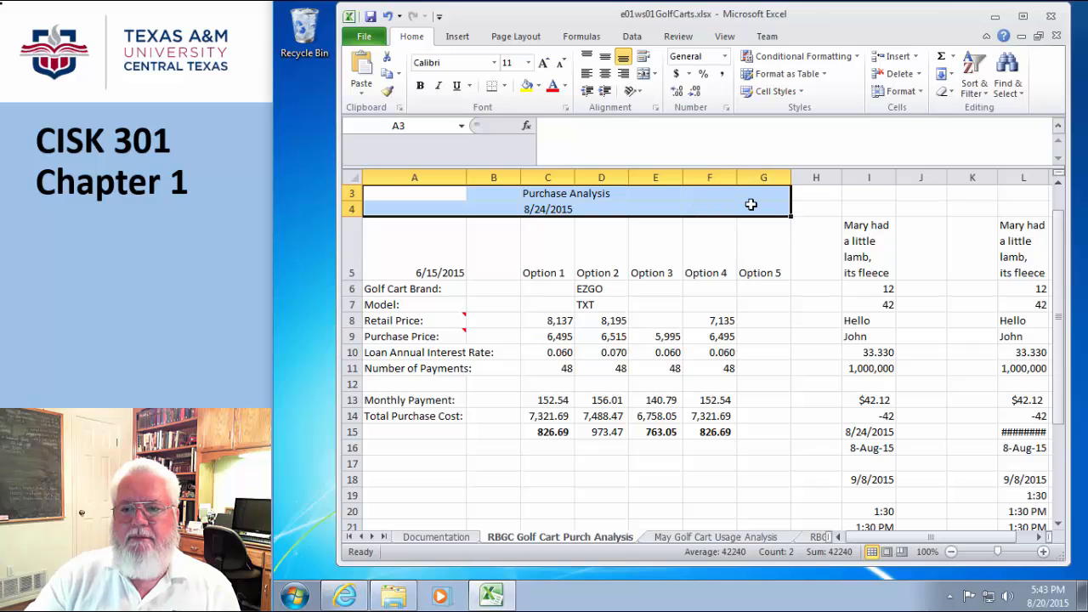
left_click(646, 74)
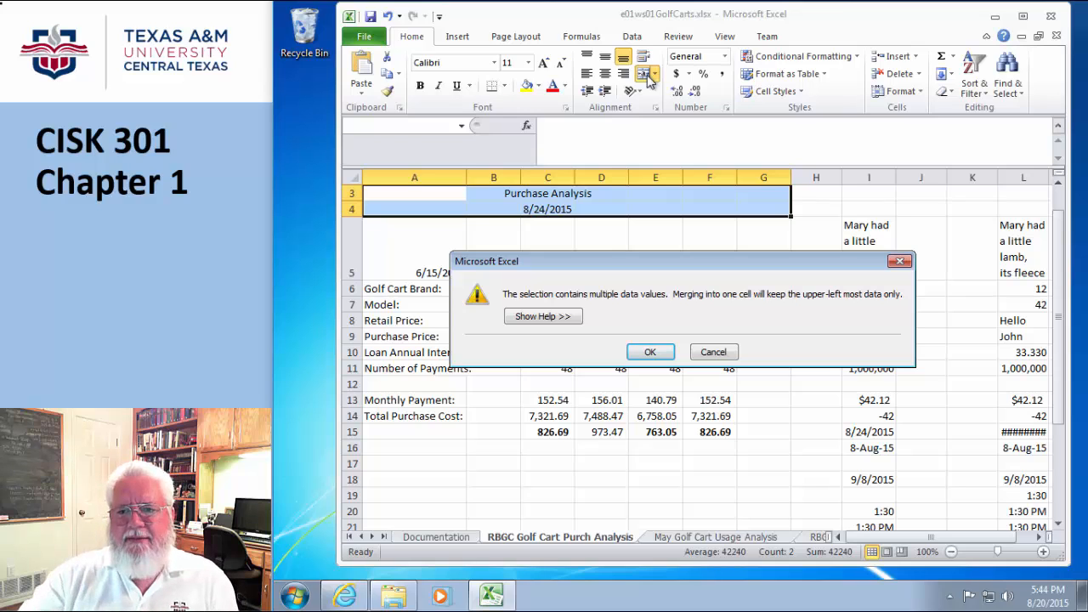
left_click(901, 264)
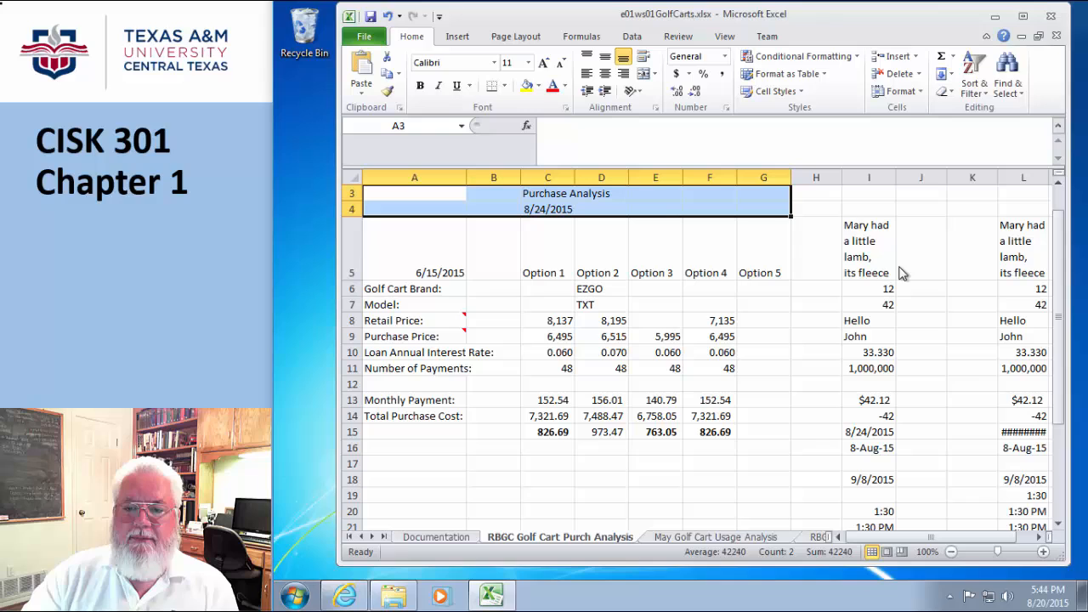
Step: Set the horizontal alignment of A3:G4 to Center Across Selection and check the centered title and date
right_click(762, 210)
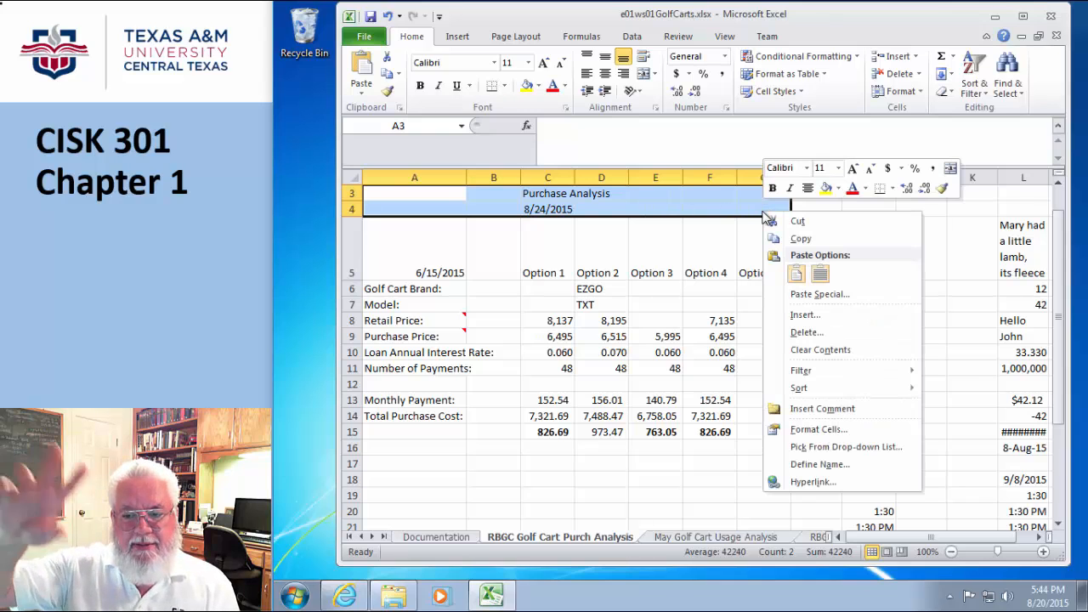
left_click(795, 434)
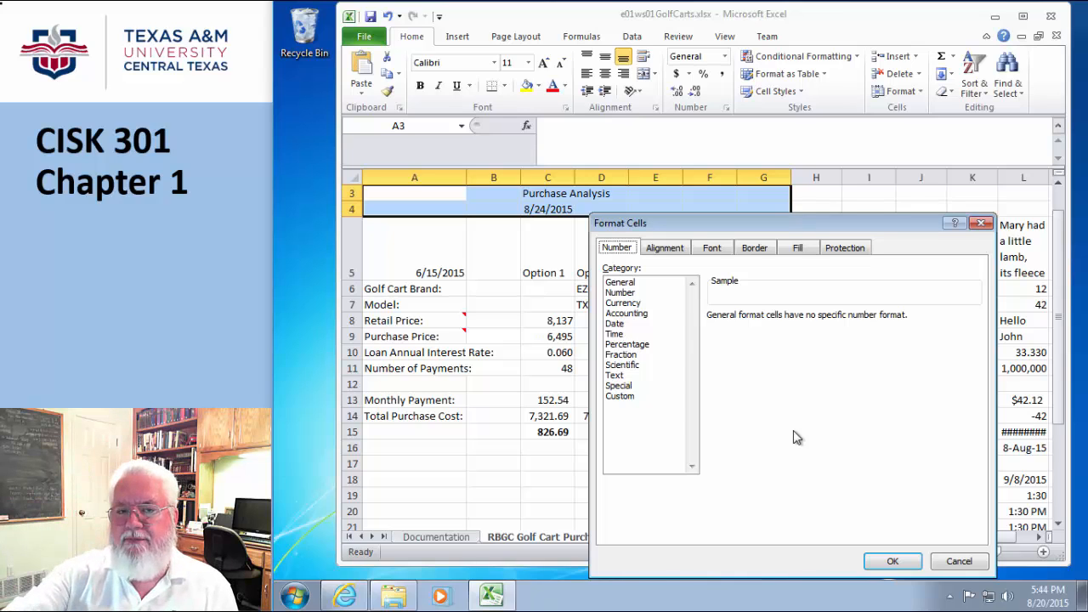
left_click(670, 252)
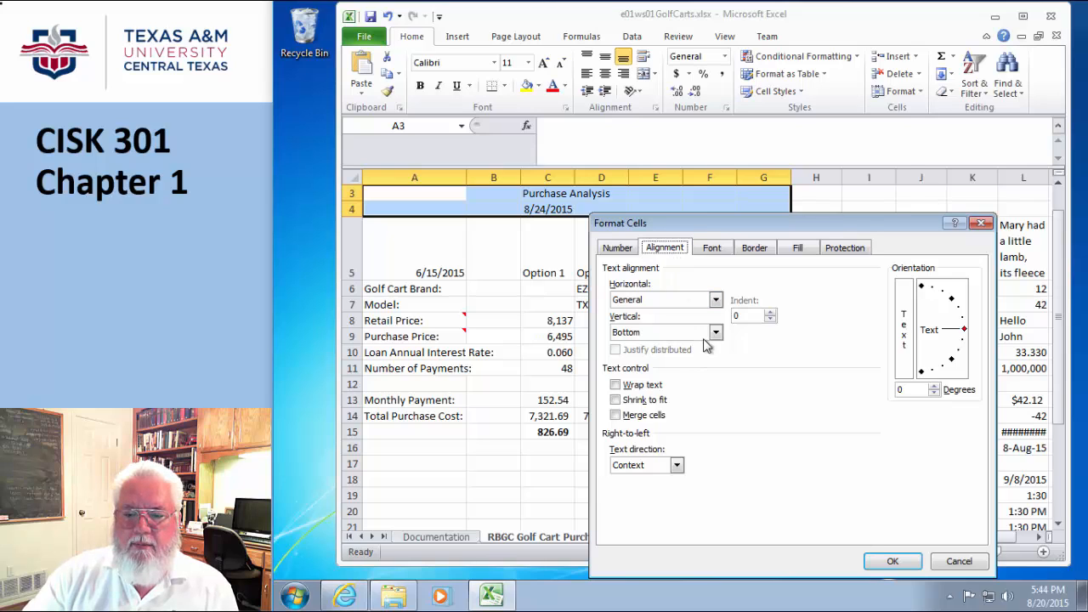
left_click(716, 302)
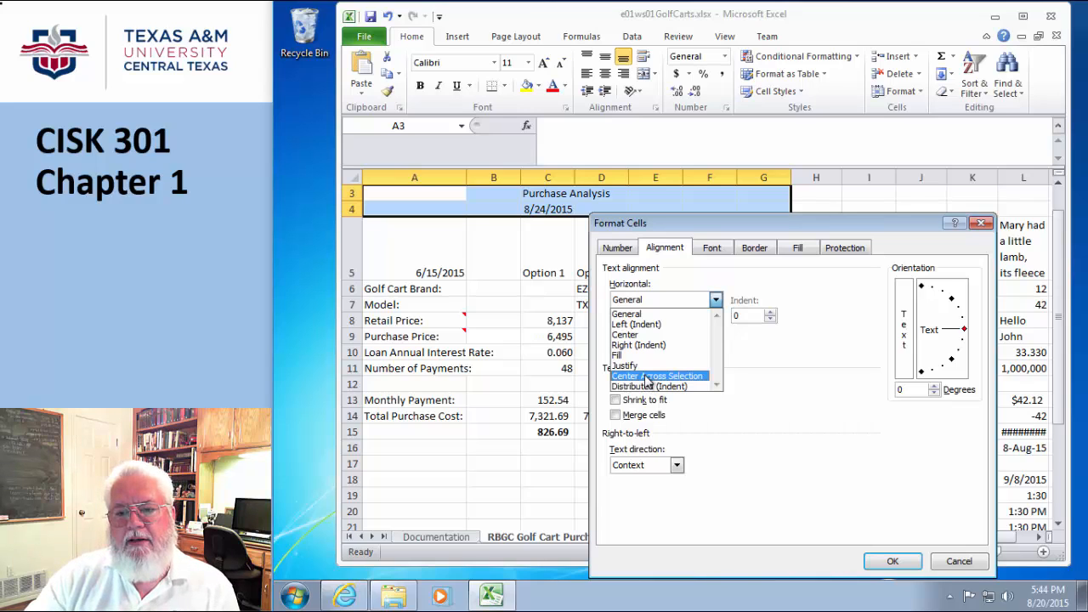
left_click(648, 376)
left_click(893, 561)
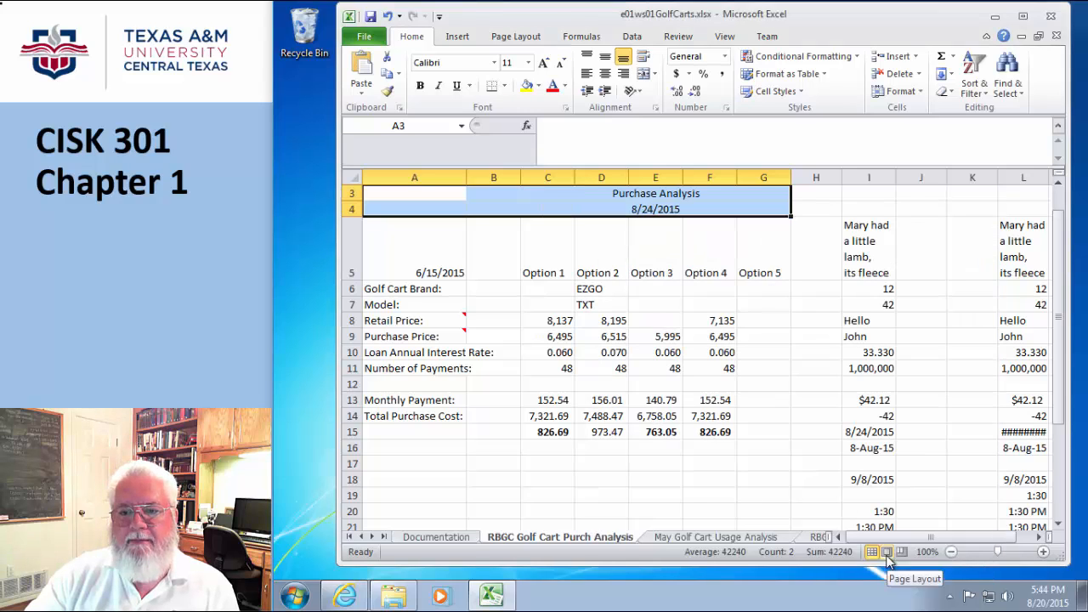
left_click(618, 493)
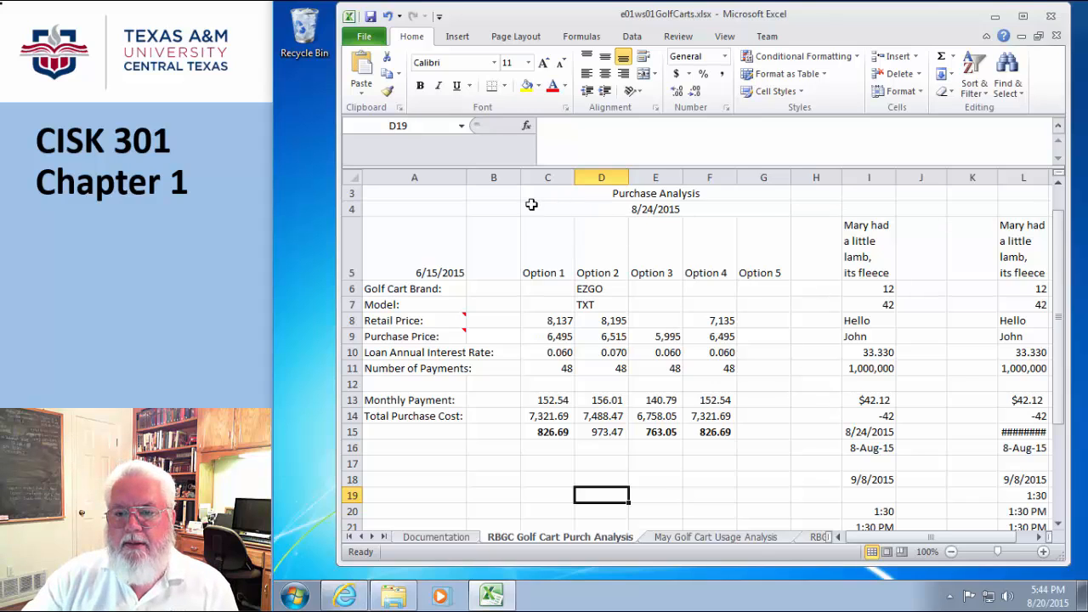
left_click_drag(534, 193, 769, 215)
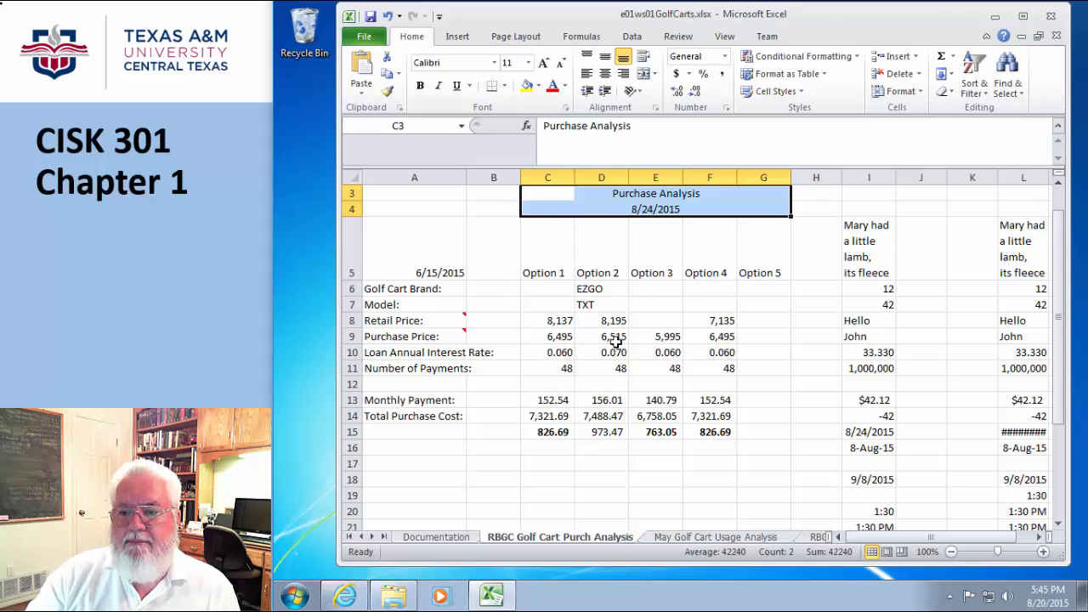
left_click(803, 252)
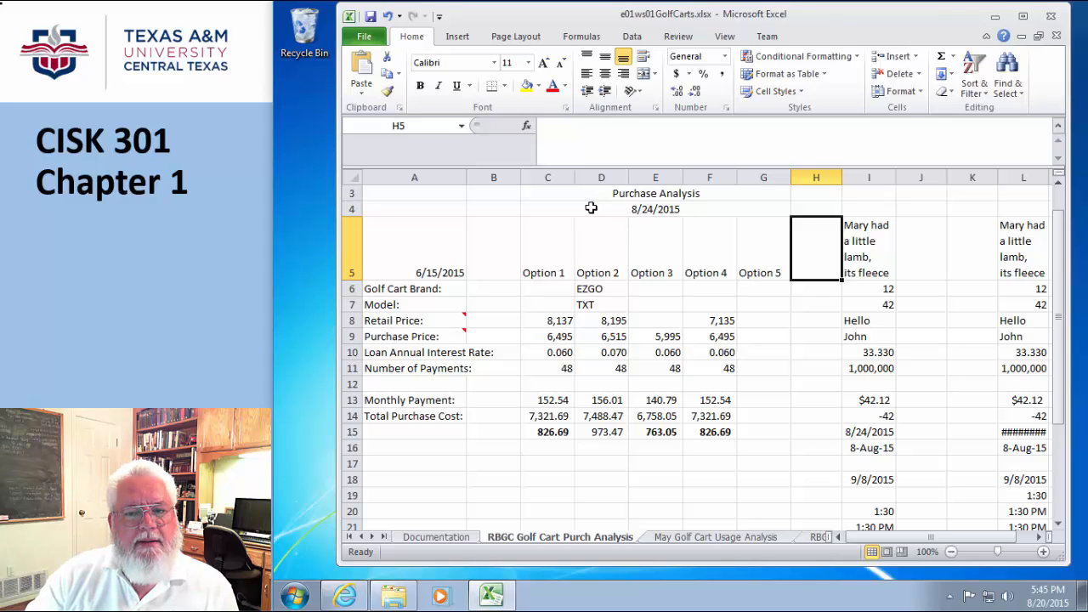
Step: Set the width of column C to 12
left_click(555, 174)
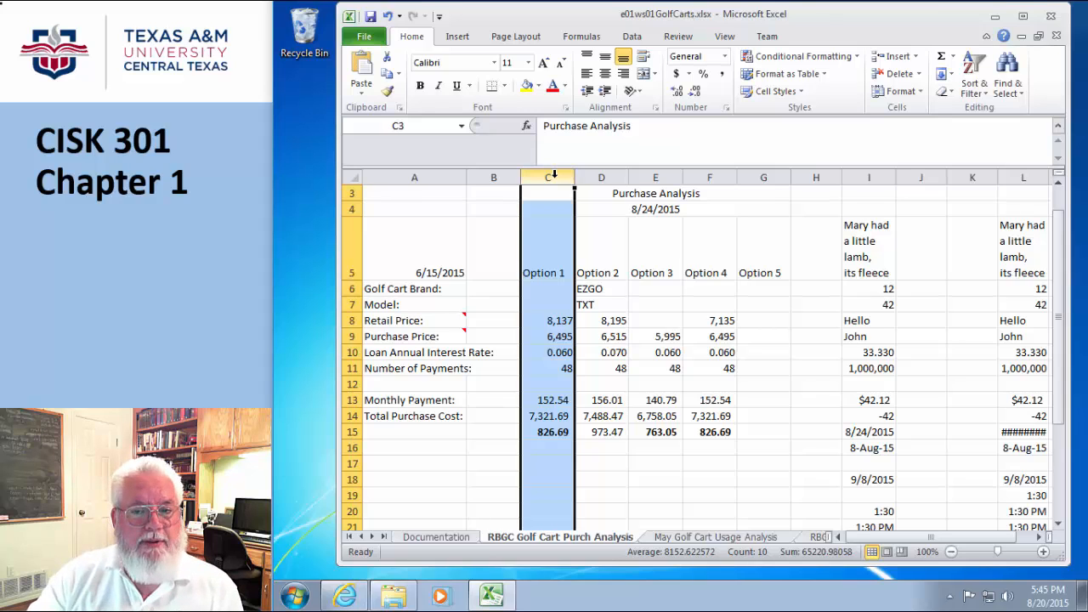
right_click(554, 175)
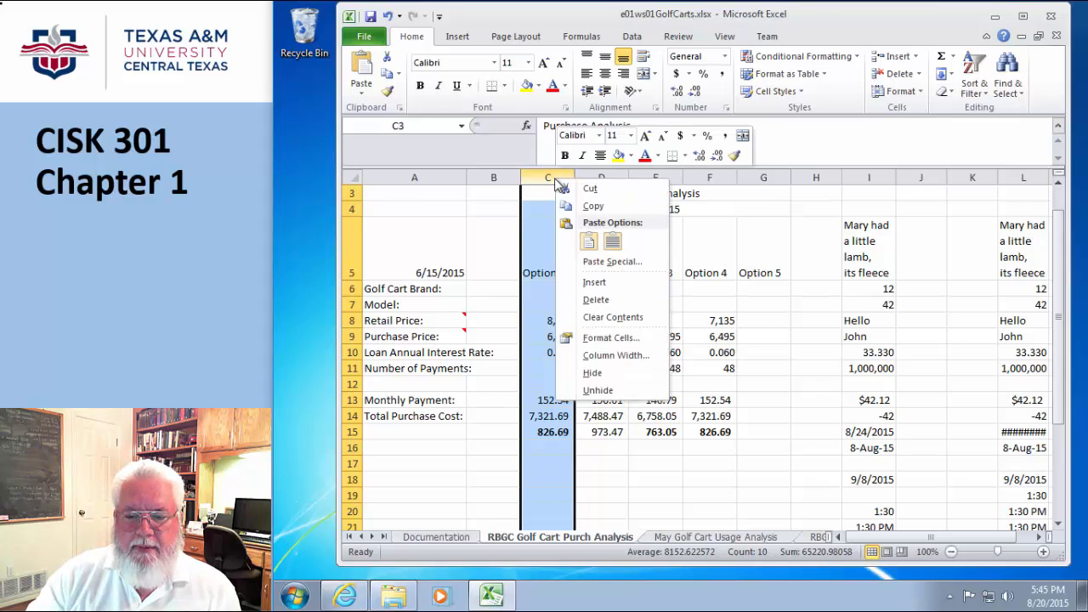
left_click(605, 356)
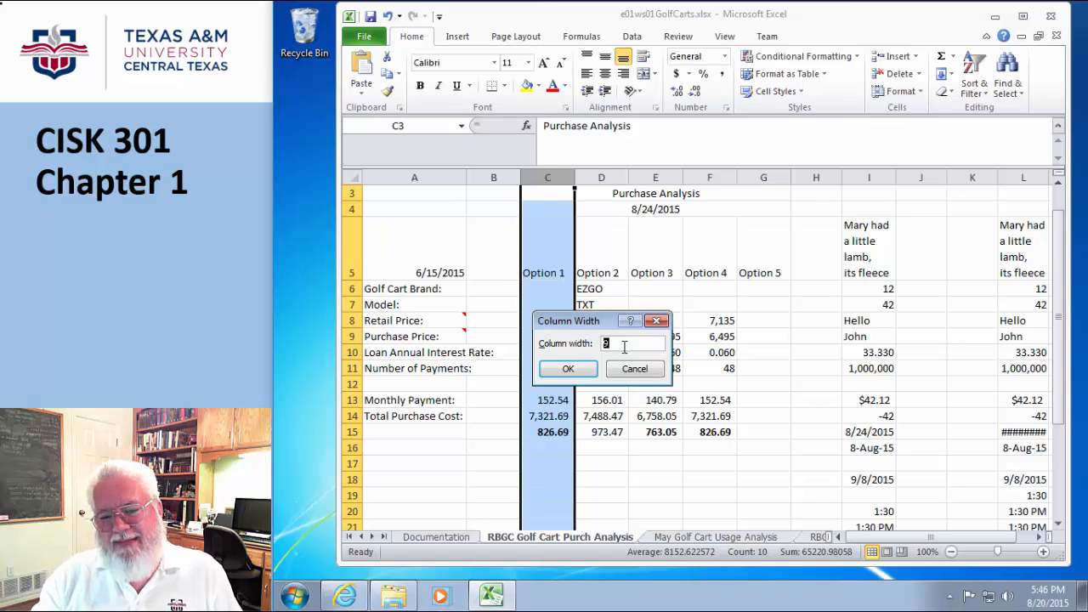
type("9")
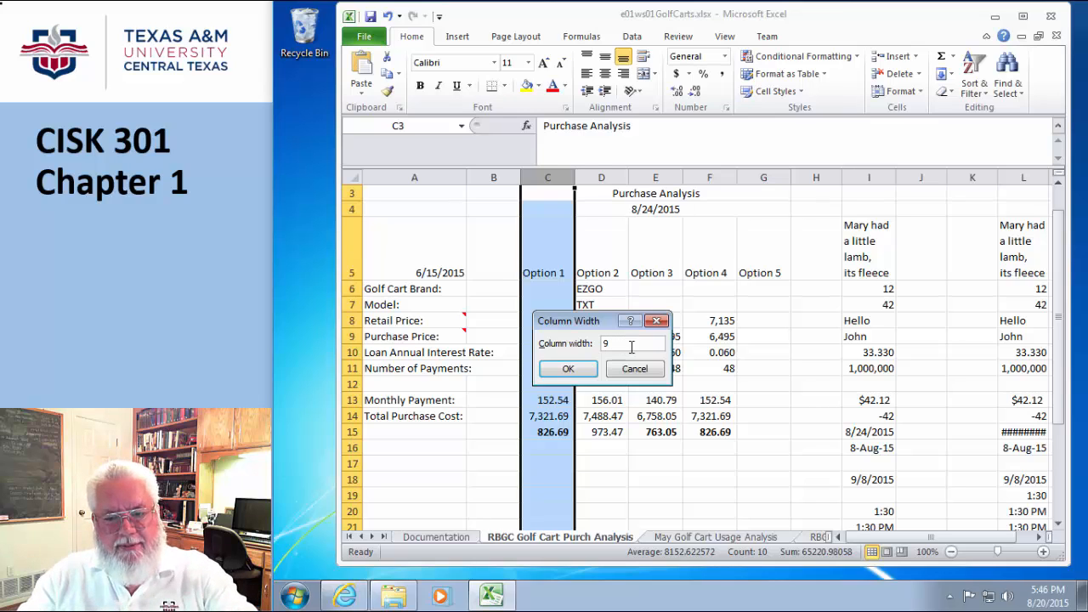
key("BackSpace")
type("11")
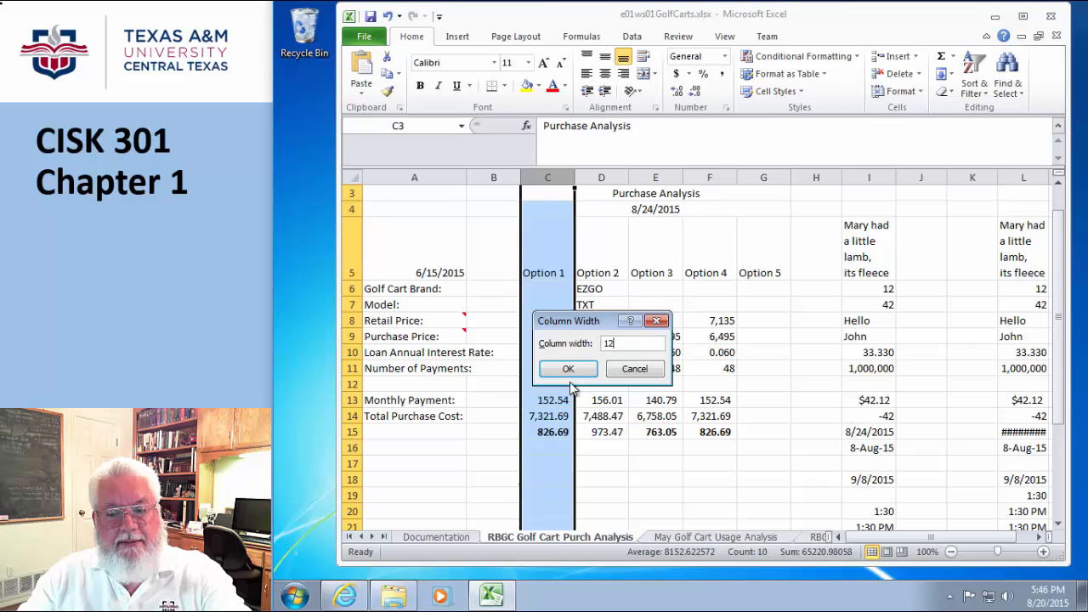
left_click(566, 369)
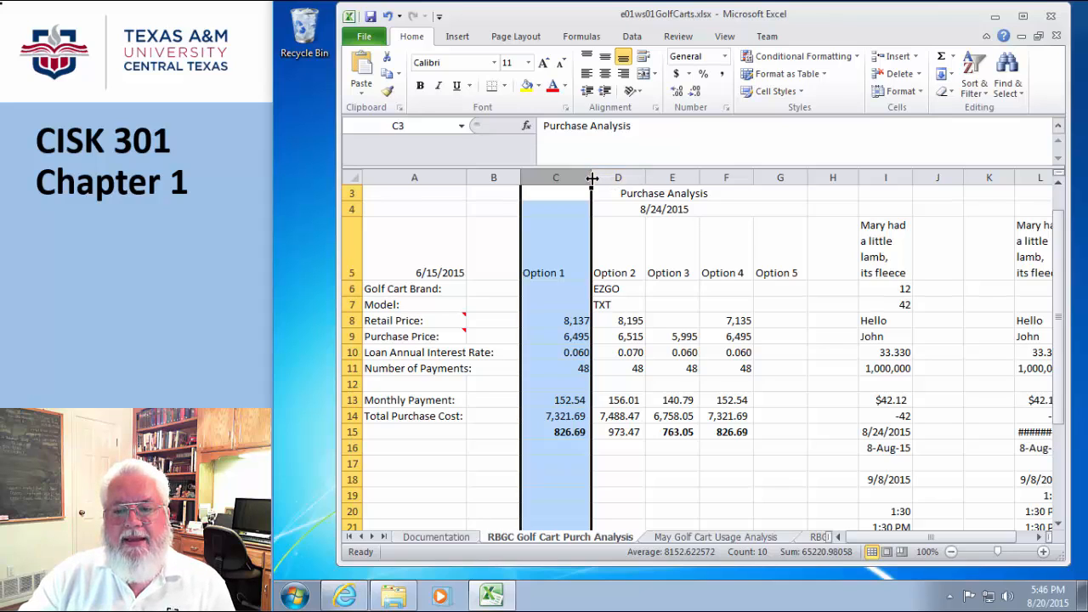
Step: Narrow column C slightly below the width its Total Purchase Cost value needs
left_click_drag(593, 178, 569, 178)
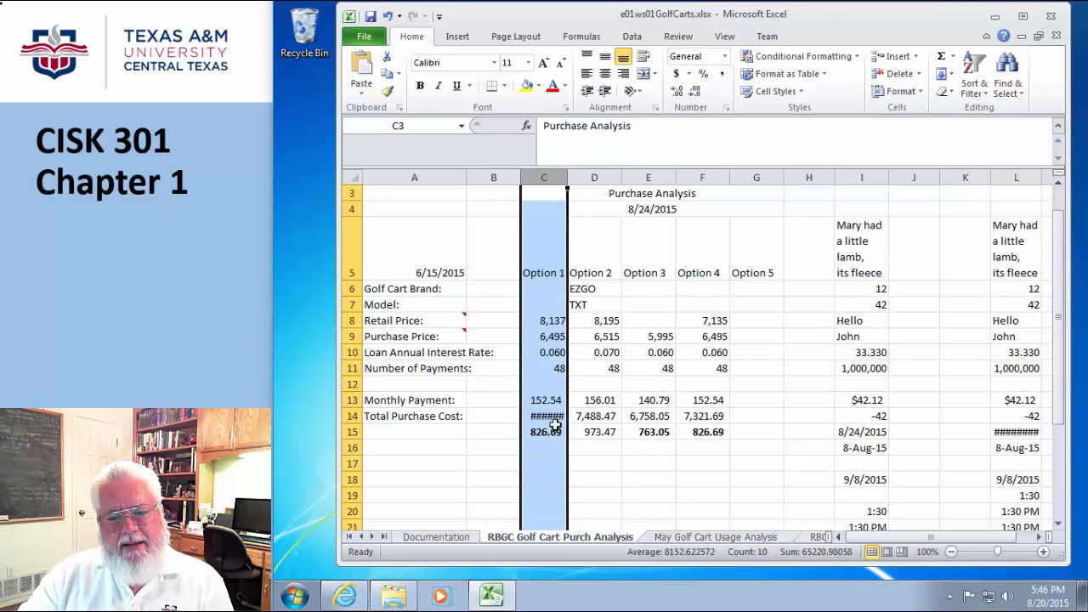
mouse_move(544, 422)
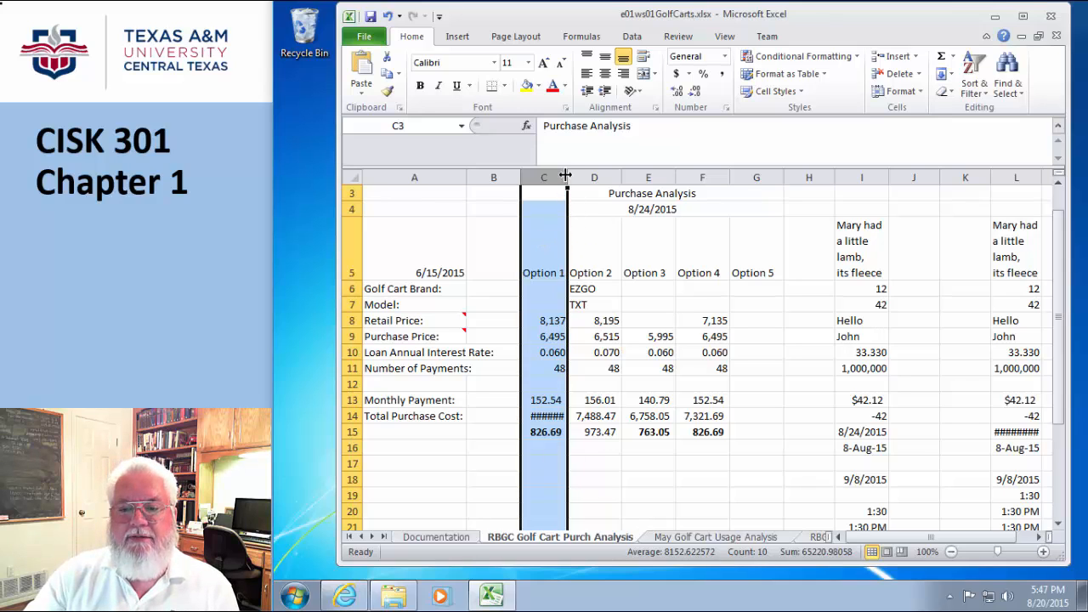
Step: Widen column C just enough to fit its Total Purchase Cost value, and tighten the widths of columns D and E to their contents
left_click_drag(568, 176, 579, 176)
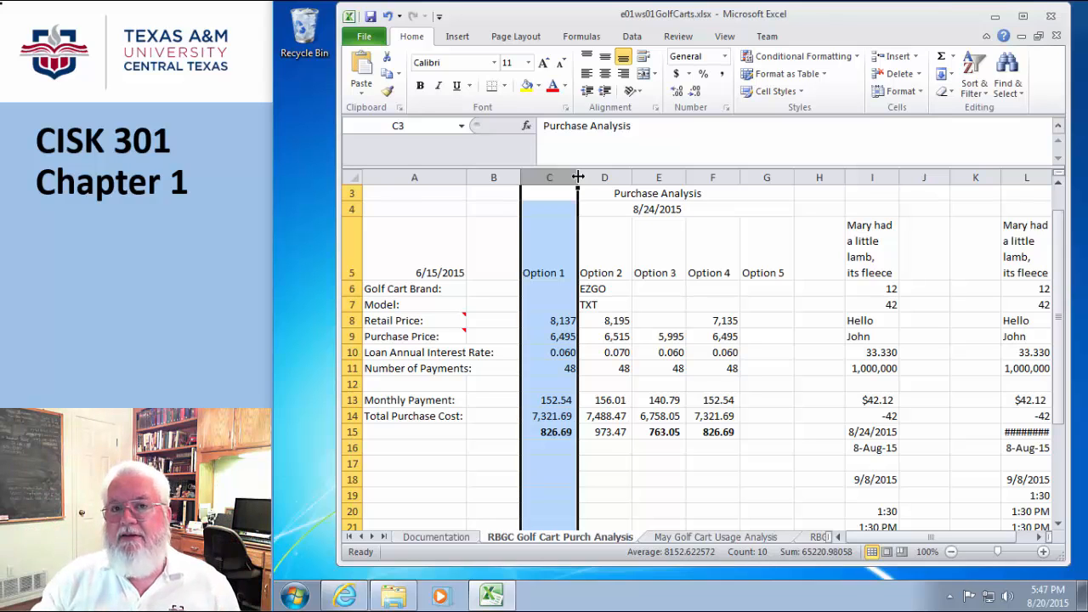
left_click_drag(577, 176, 575, 176)
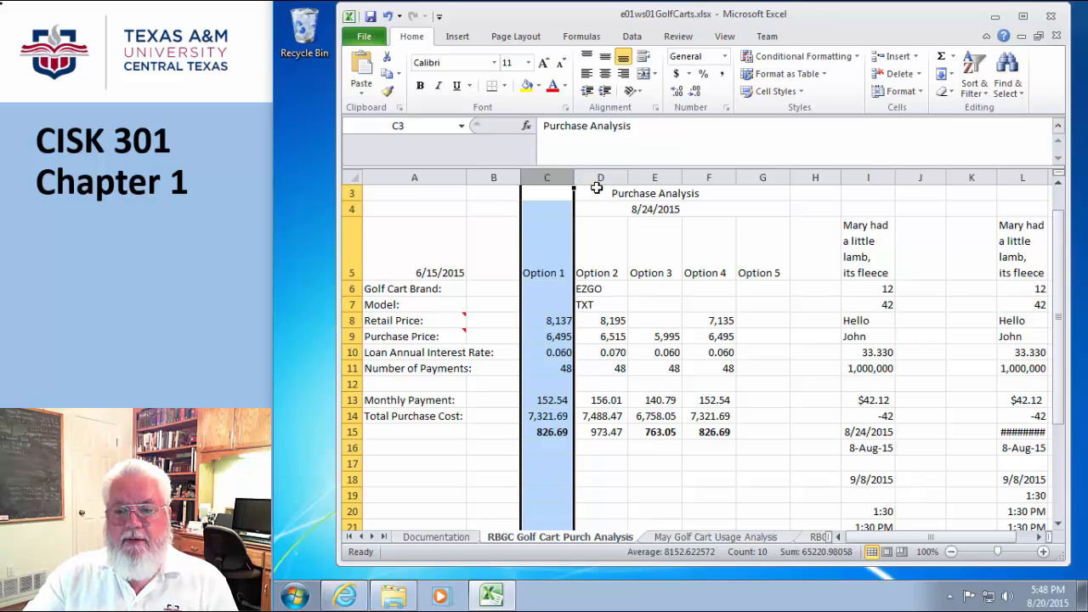
left_click_drag(629, 177, 680, 177)
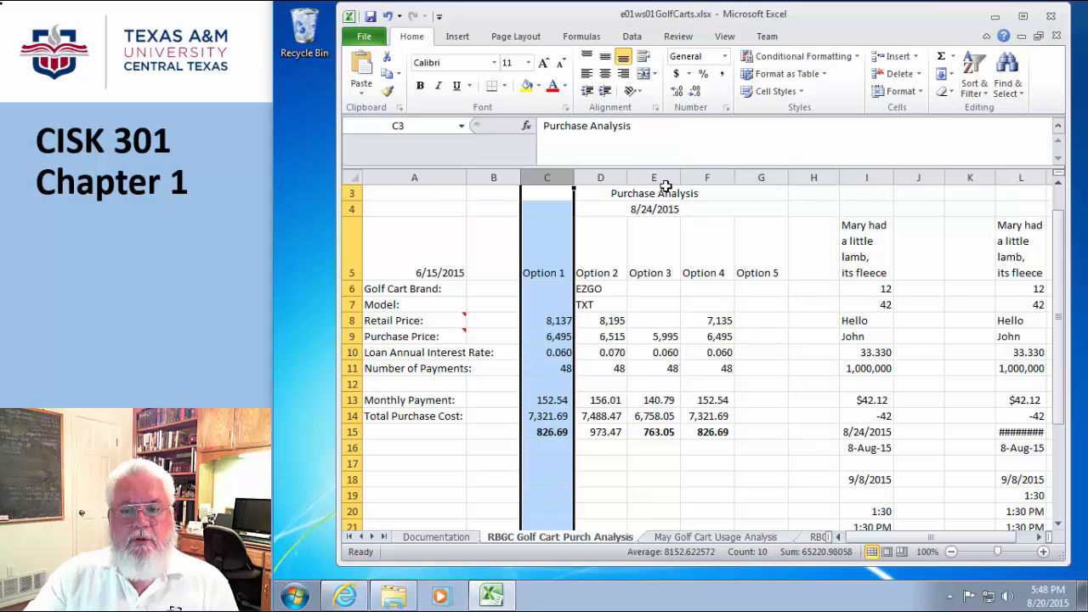
Step: AutoFit the widths of columns A through G together to match their contents
left_click_drag(423, 177, 761, 176)
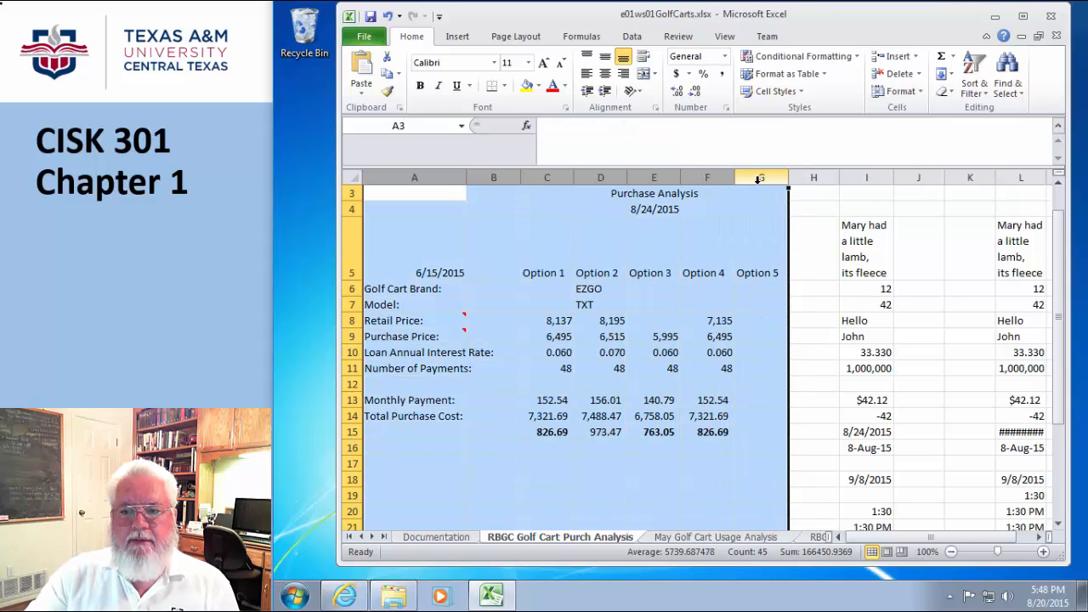
double_click(575, 178)
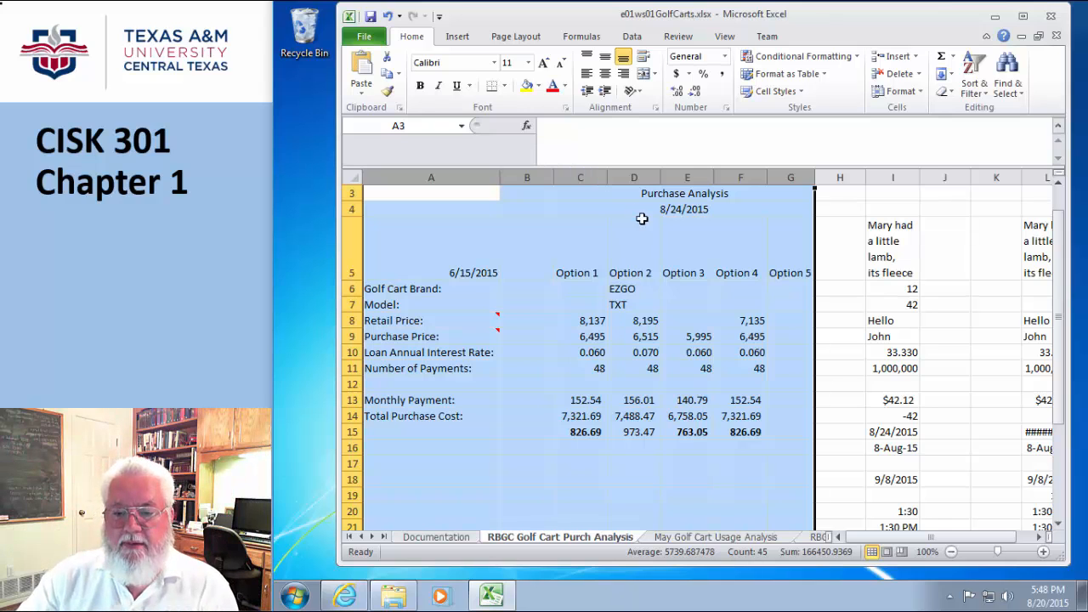
left_click(691, 334)
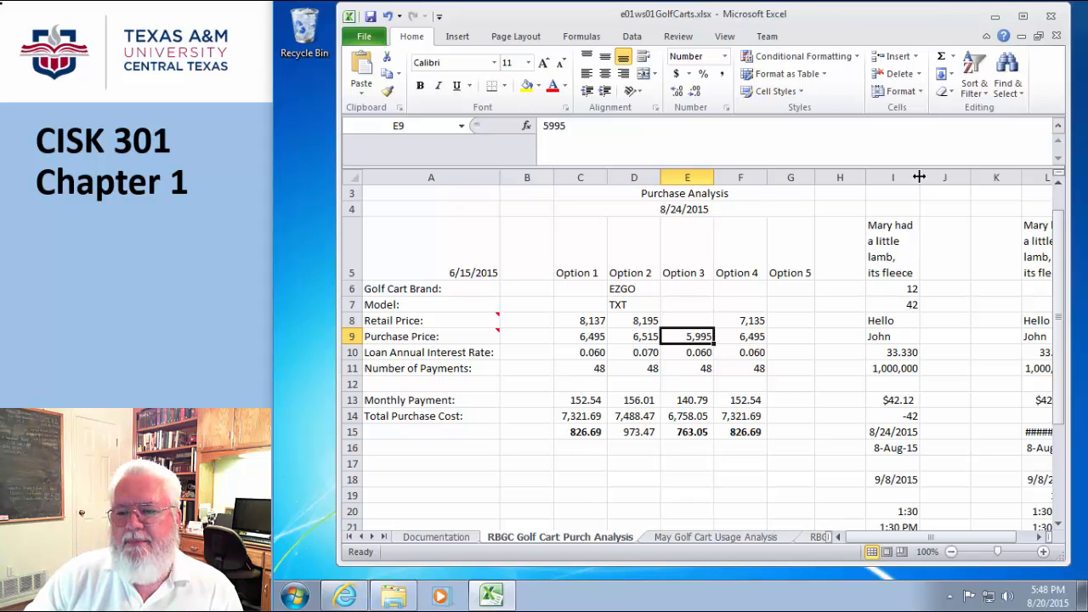
Step: Widen column I so its "Mary had a little lamb" text wraps onto two lines, and reduce row 5's height to suit it
left_click_drag(919, 176, 990, 176)
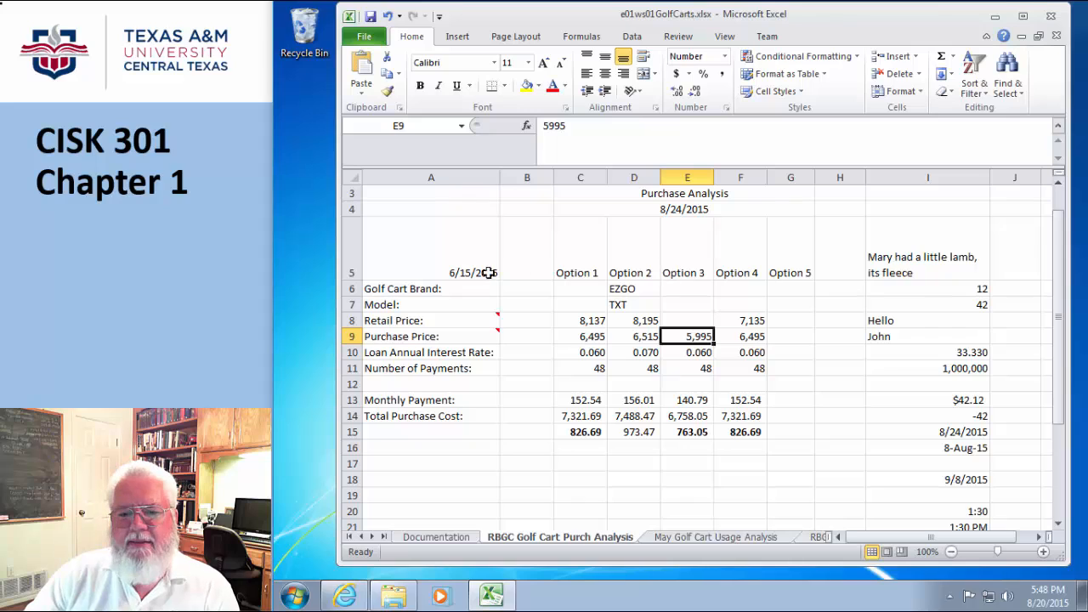
double_click(354, 216)
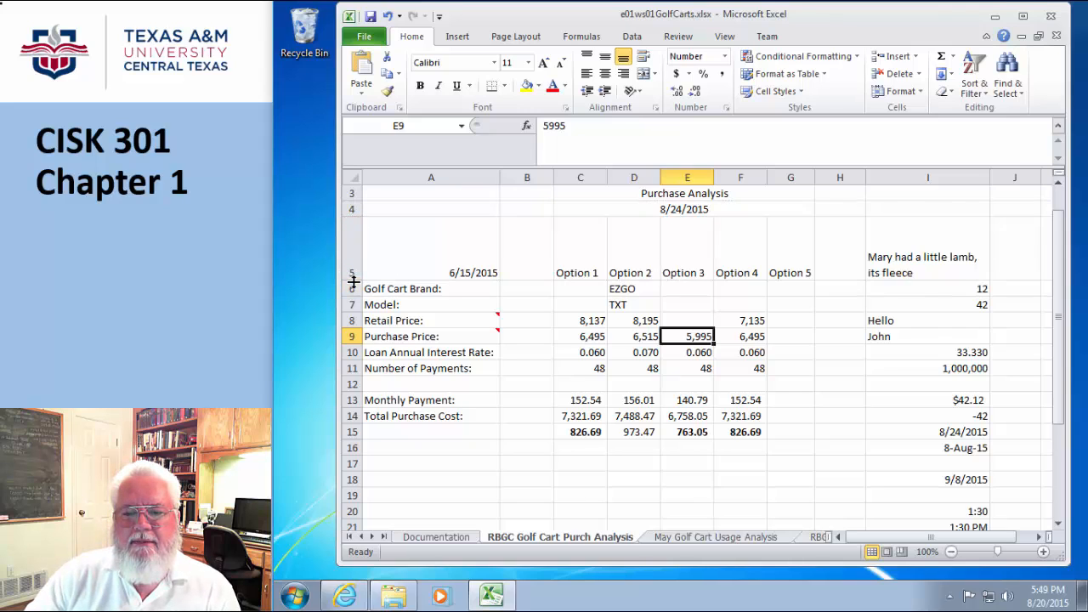
left_click_drag(354, 281, 353, 253)
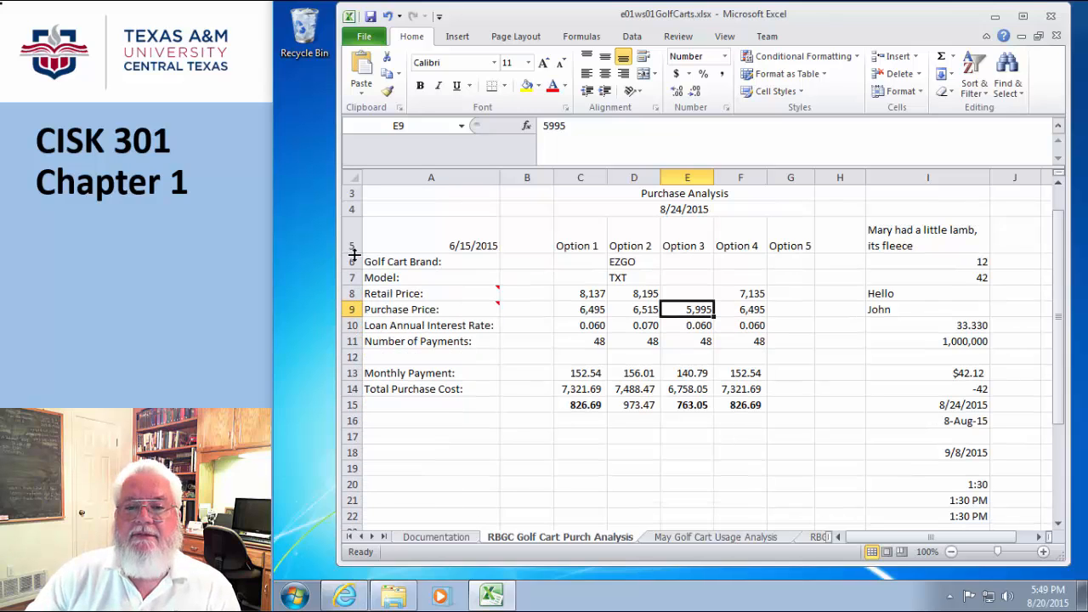